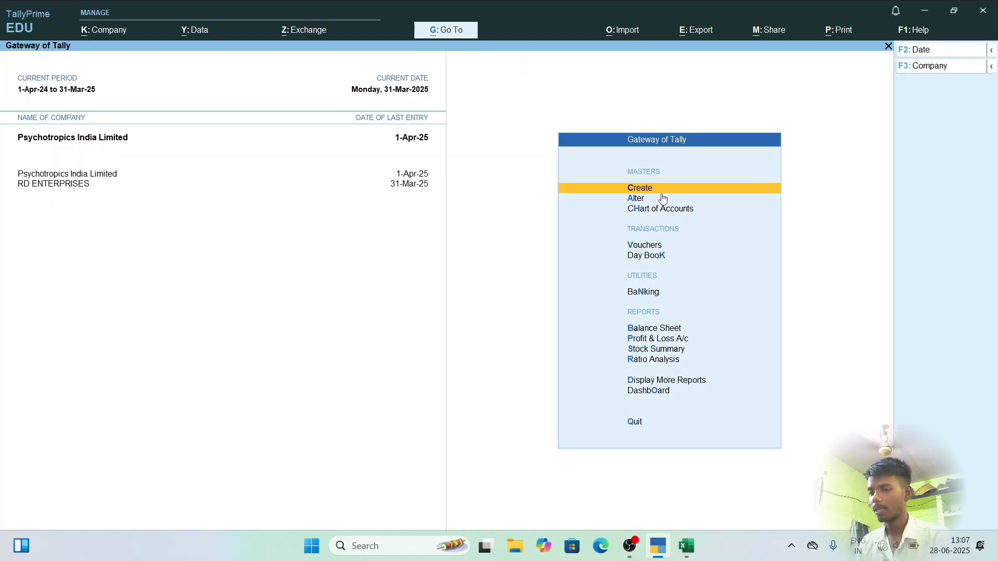
- Start a sales voucher and go to the GST rate and other details option in the company features
key("v")
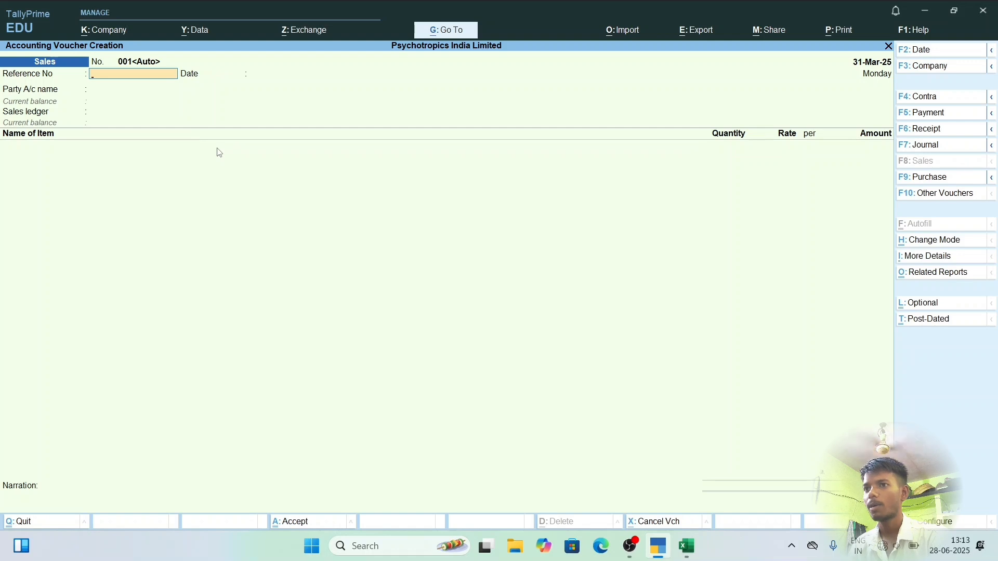
key("F11")
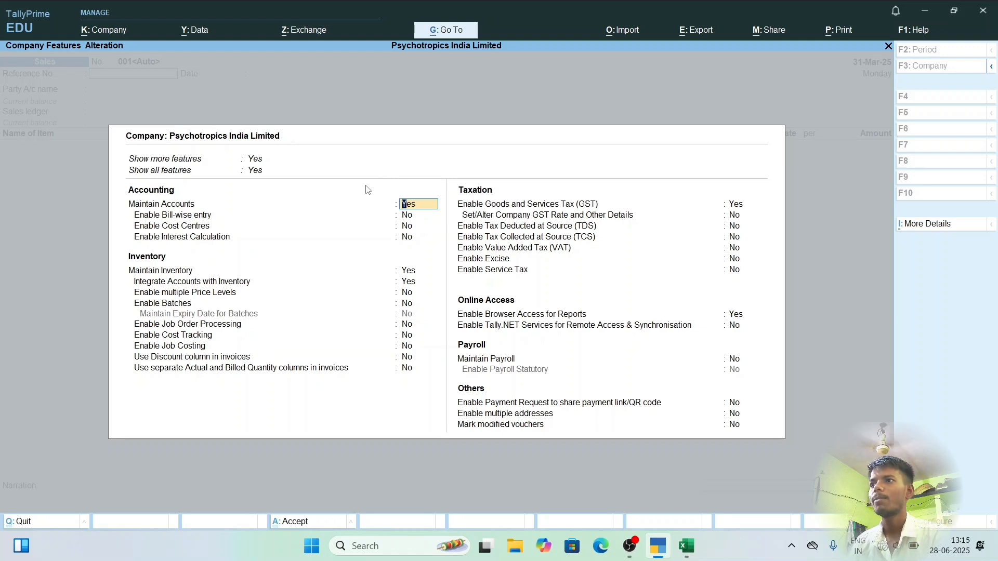
key("Return")
key("Return")
key("Return")
key("Return")
key("Return")
key("Return")
key("Return")
key("Return")
key("Return")
key("Return")
key("Return")
key("Return")
key("Return")
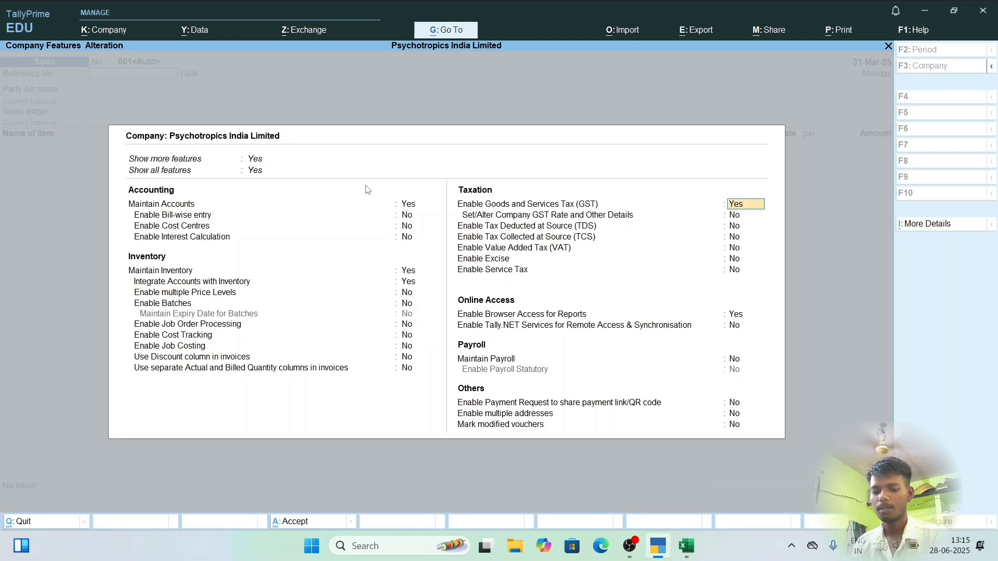
key("Return")
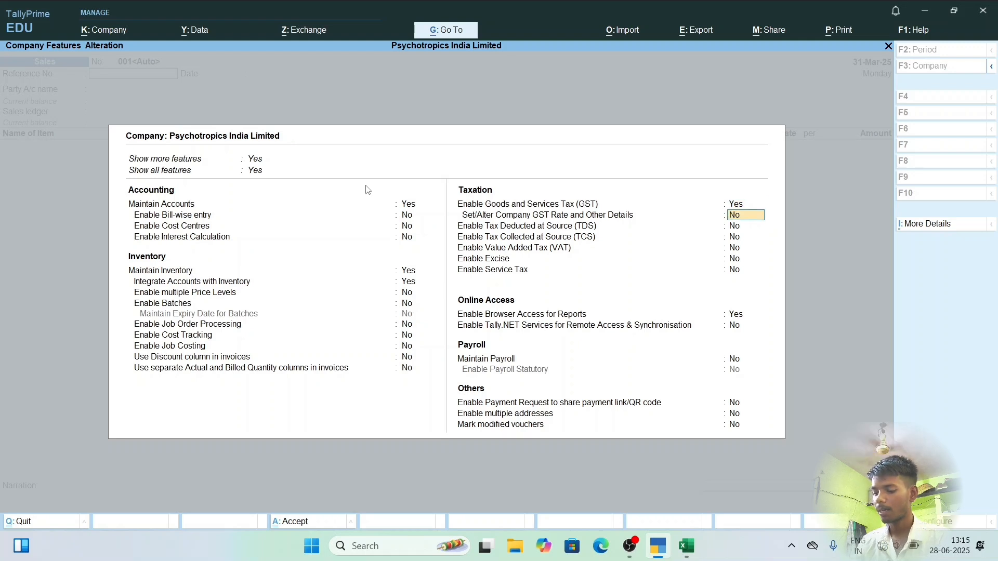
type("y")
key("Return")
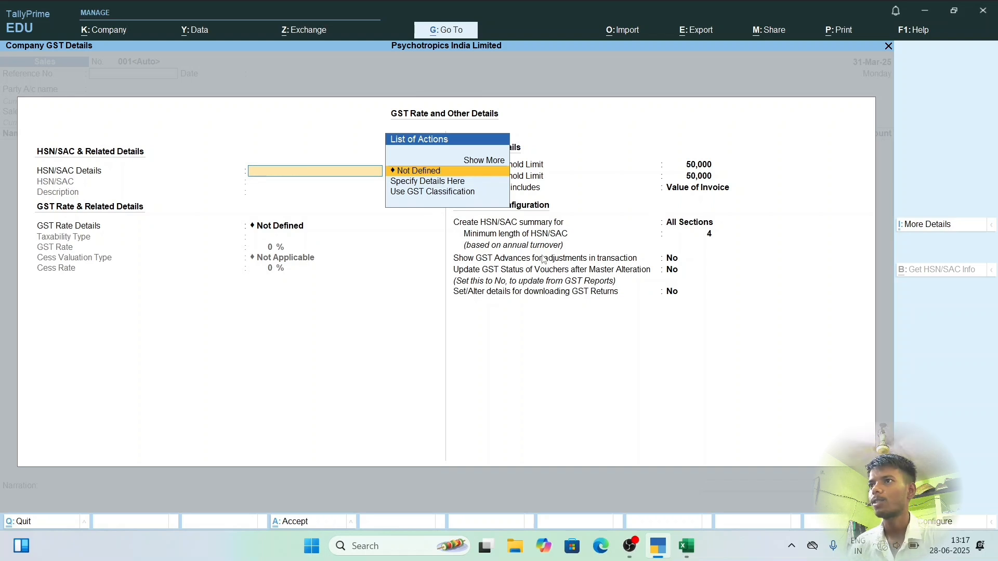
key("Escape")
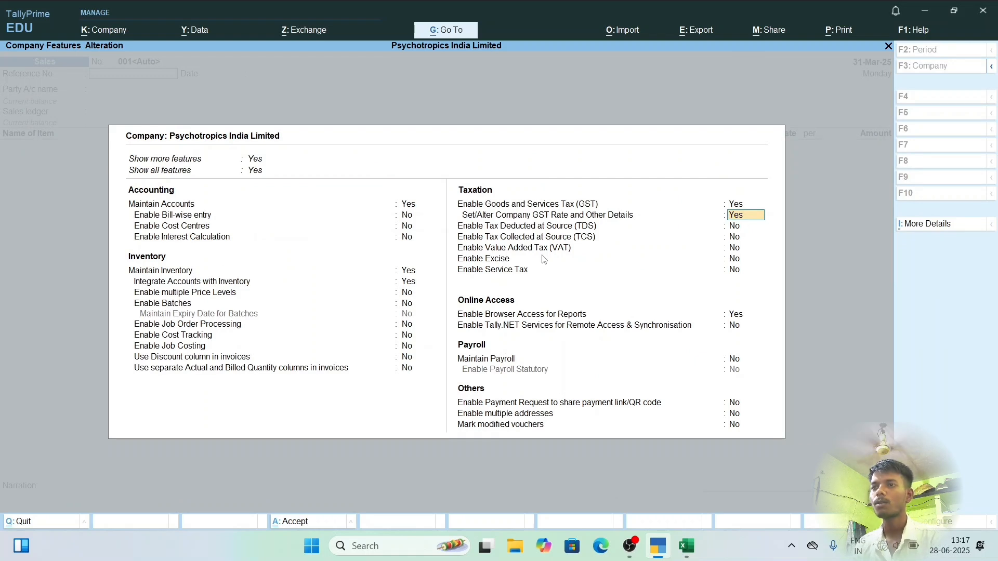
key("Up")
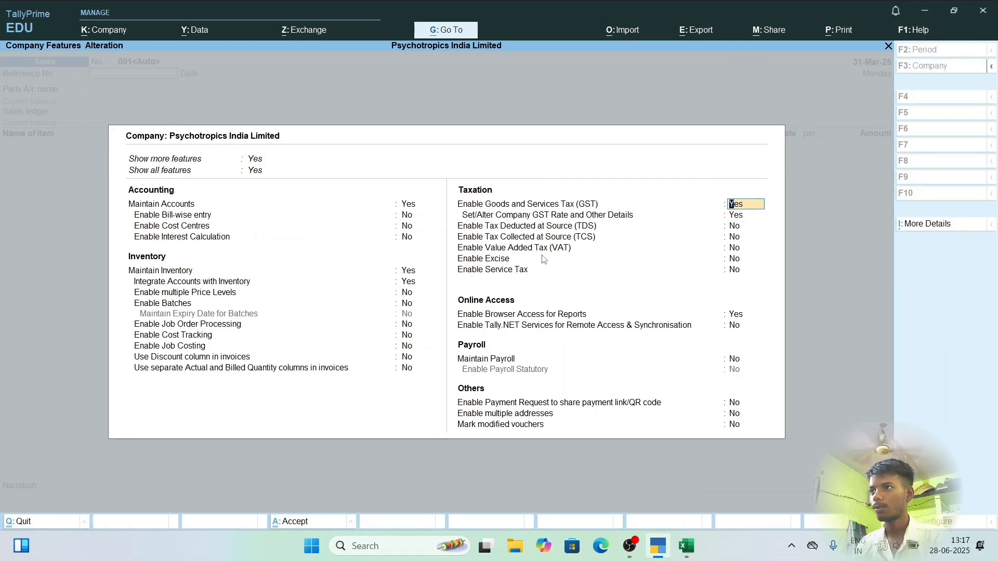
key("Return")
key("Escape")
key("Escape")
key("Return")
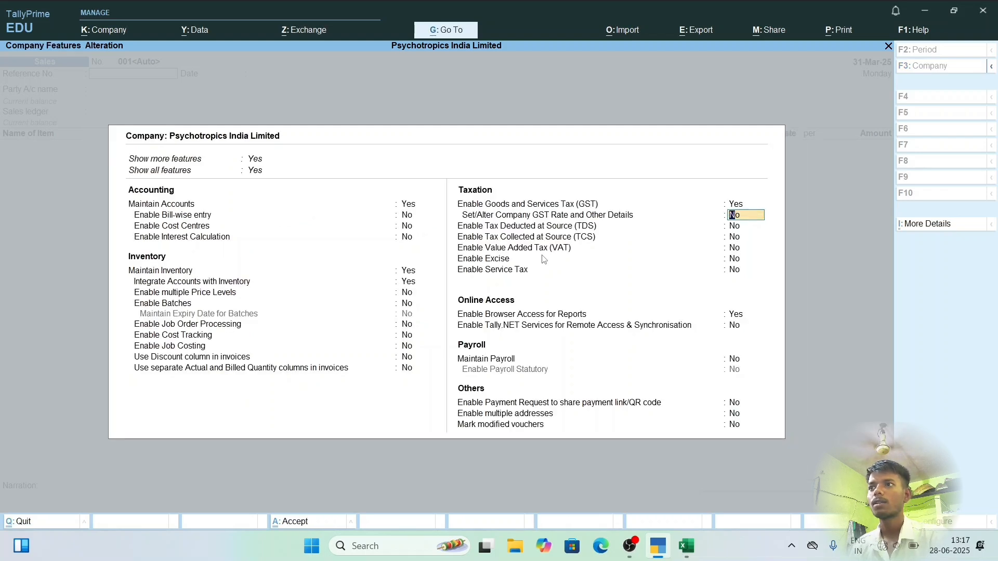
- Open the company's GST registration details and set Provide LUT/Bond details to Yes in their configuration
key("Up")
key("Return")
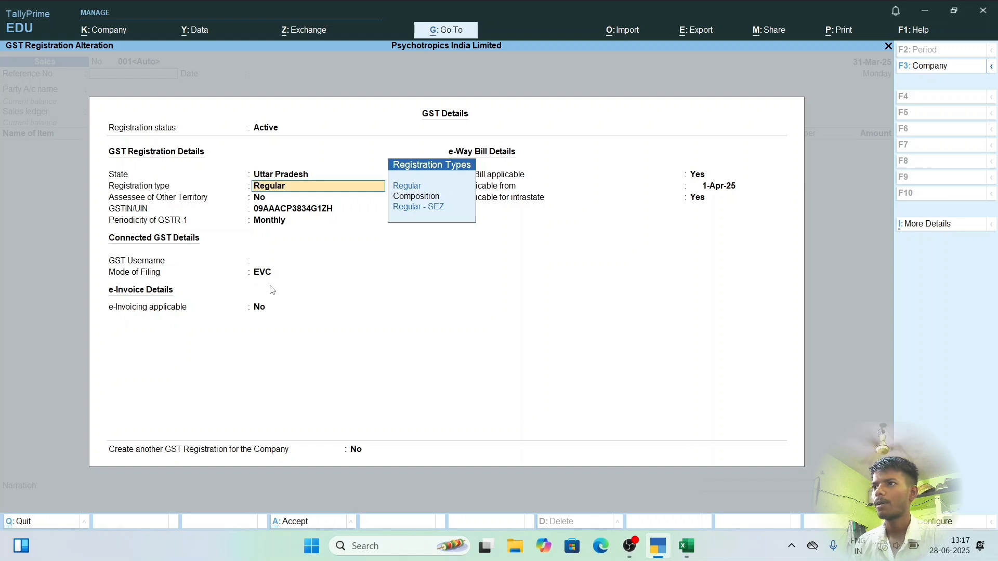
left_click(261, 274)
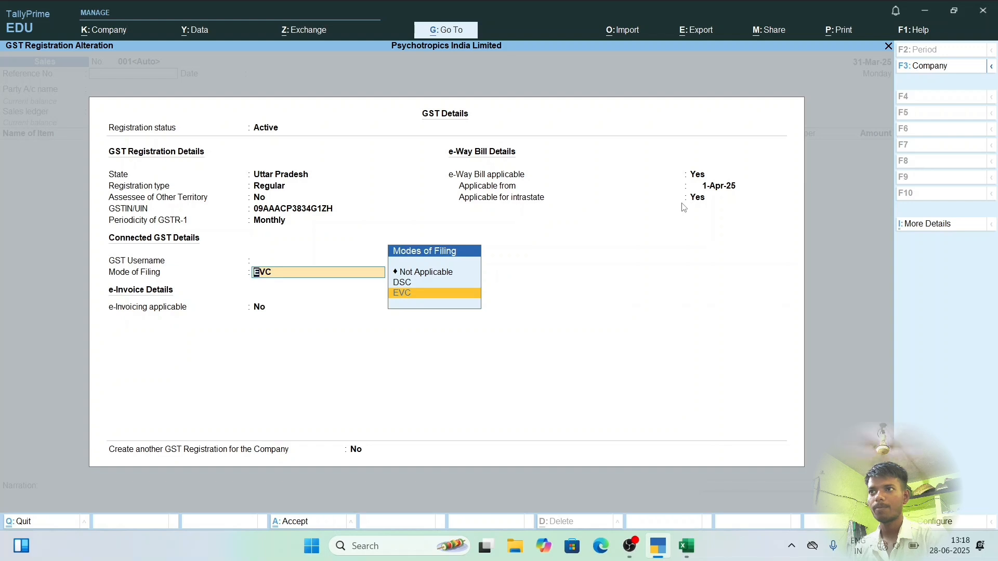
key("F12")
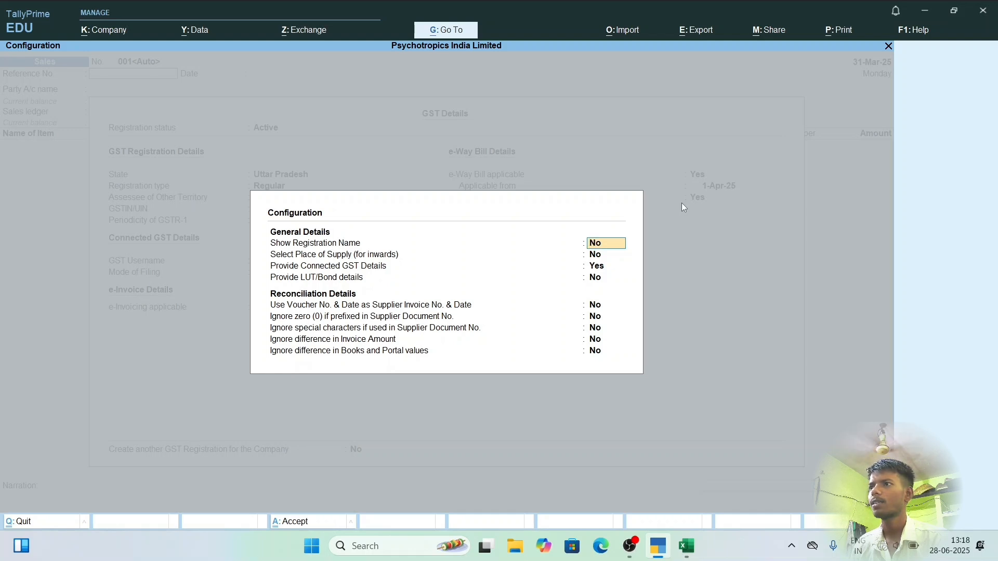
key("Return")
key("Return")
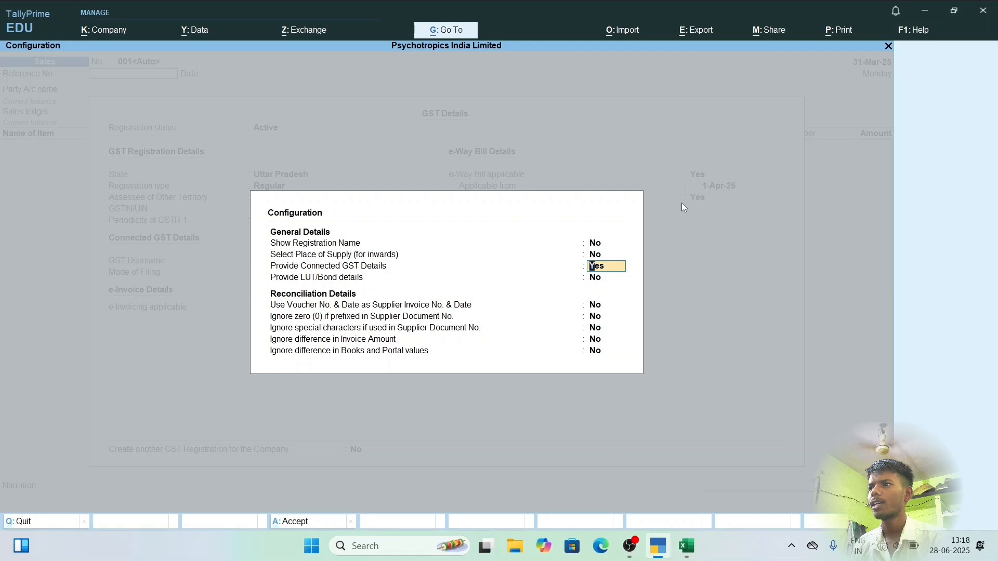
key("Return")
key("Up")
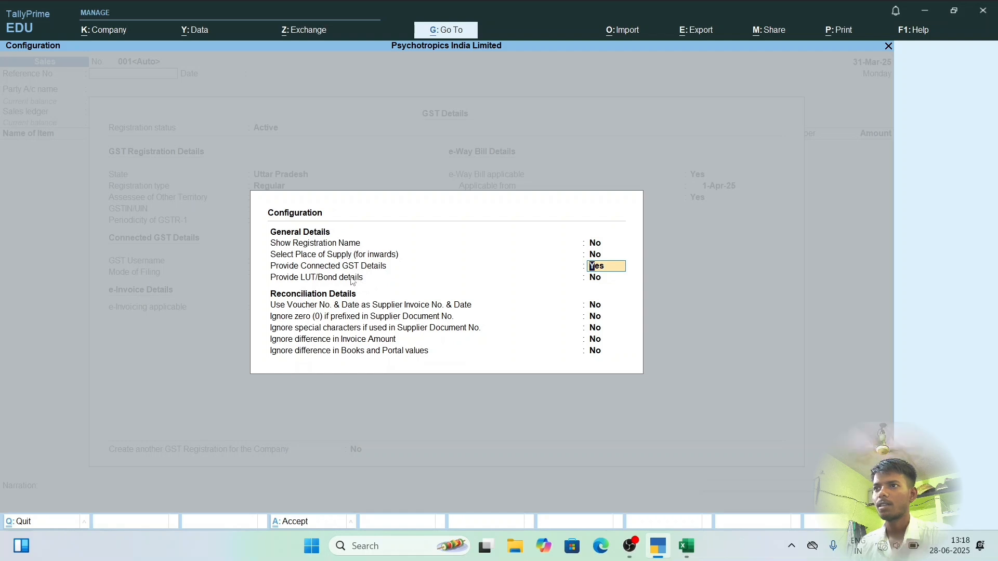
key("Return")
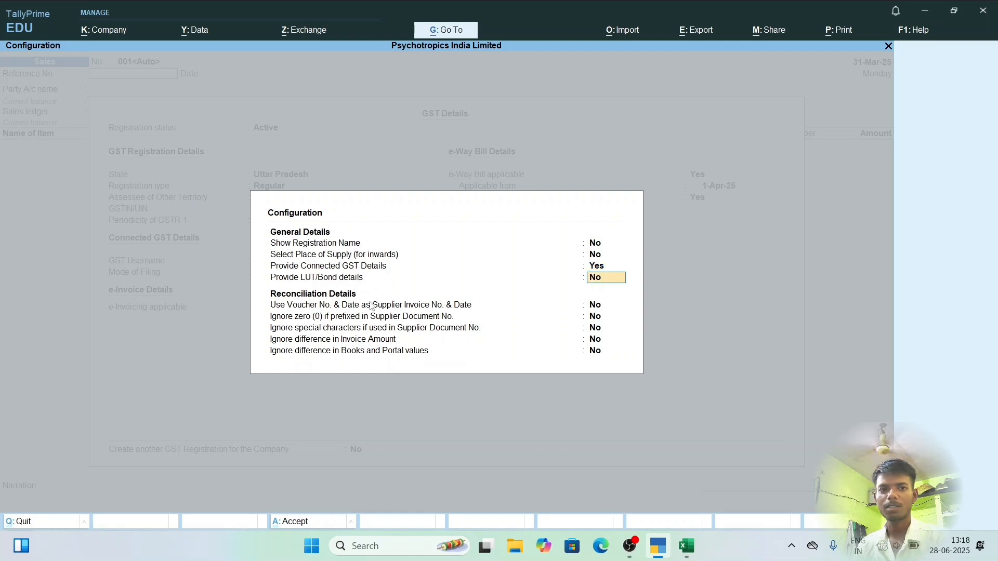
type("y")
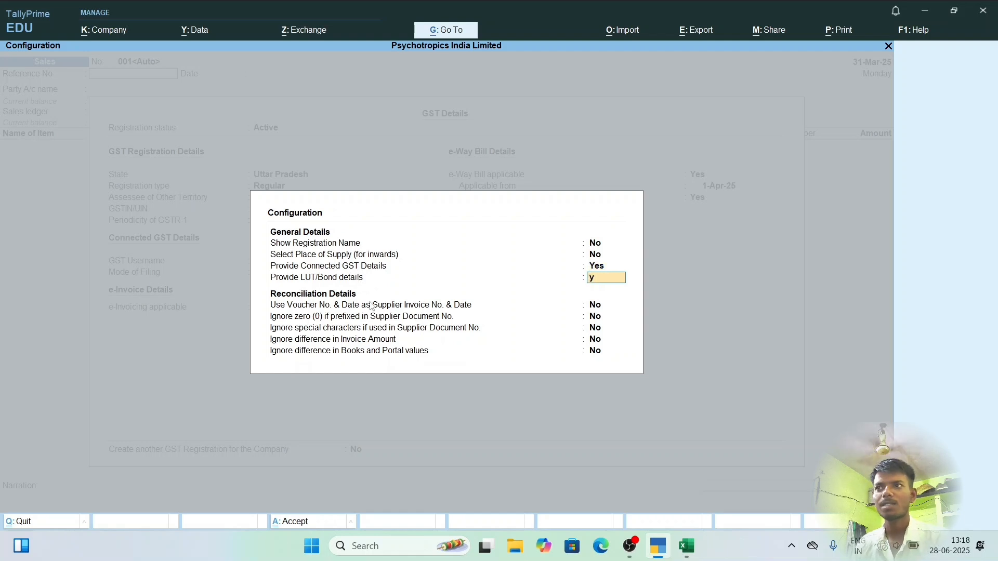
key("Return")
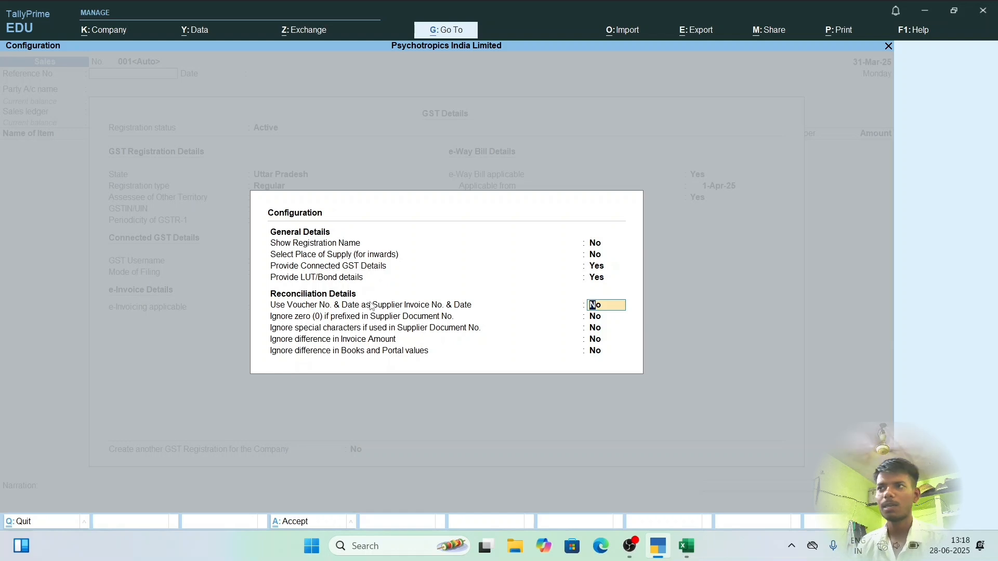
key("ctrl")
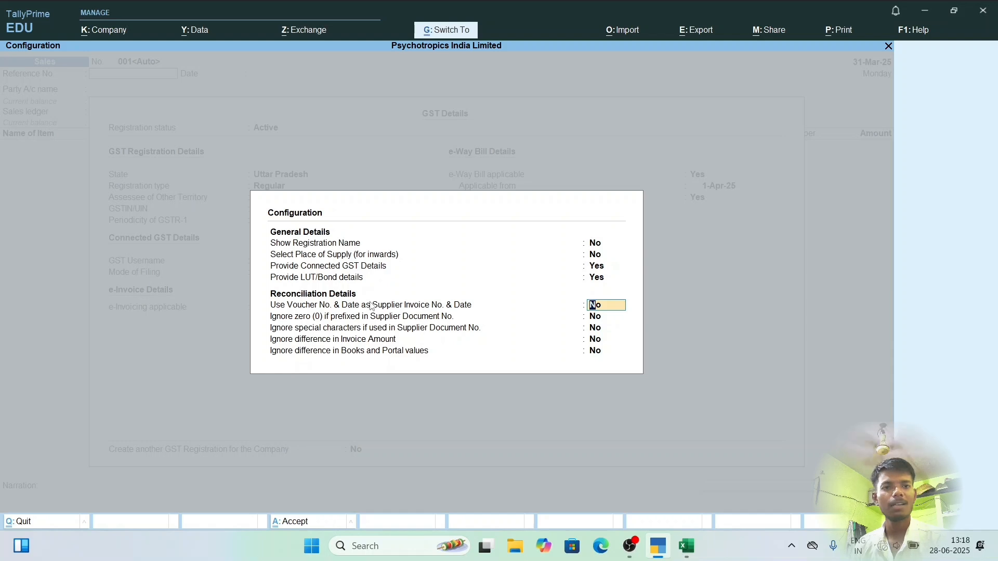
key("ctrl+a")
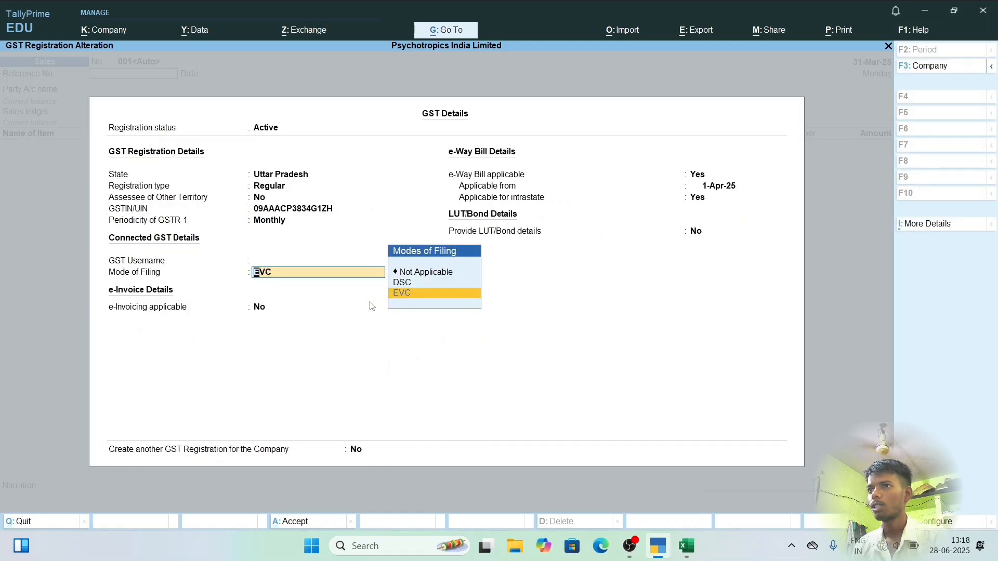
- Accept the GST registration details and leave the company features for the sales voucher
key("ctrl")
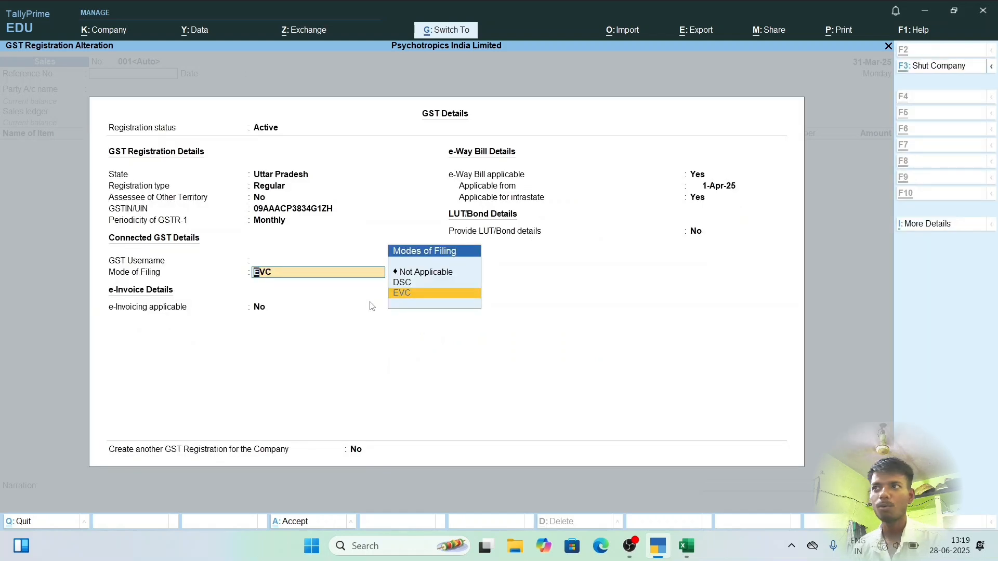
key("ctrl+a")
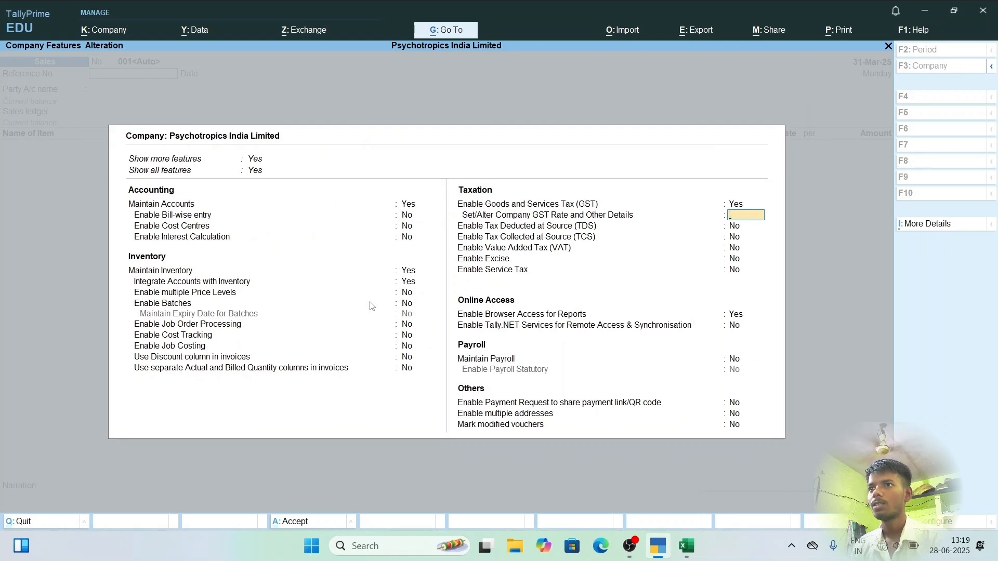
key("Escape")
key("y")
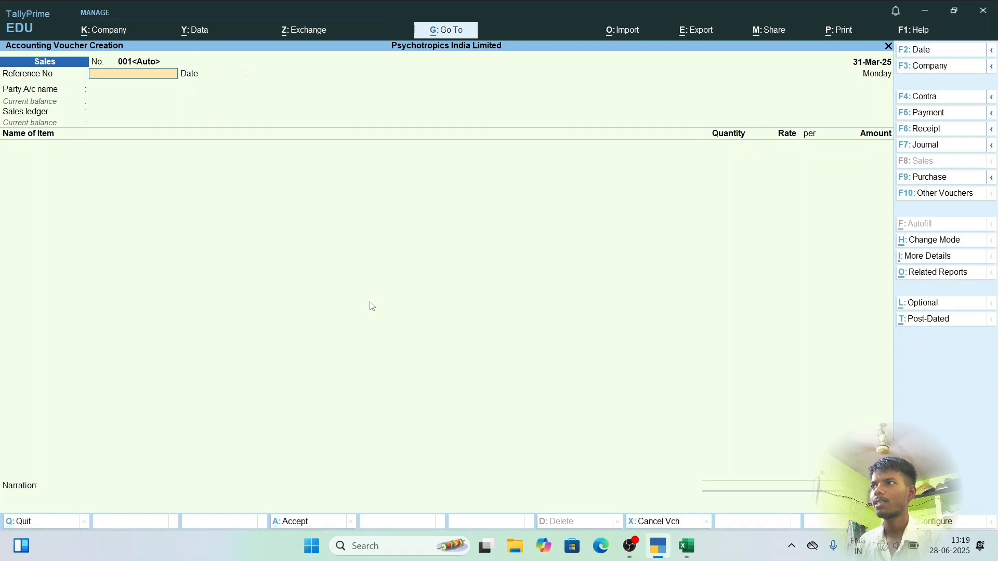
- Choose SHANGHAI KAICHAN IMPORT EXPORT as the voucher's party account and accept its dispatch and party details unchanged
key("Return")
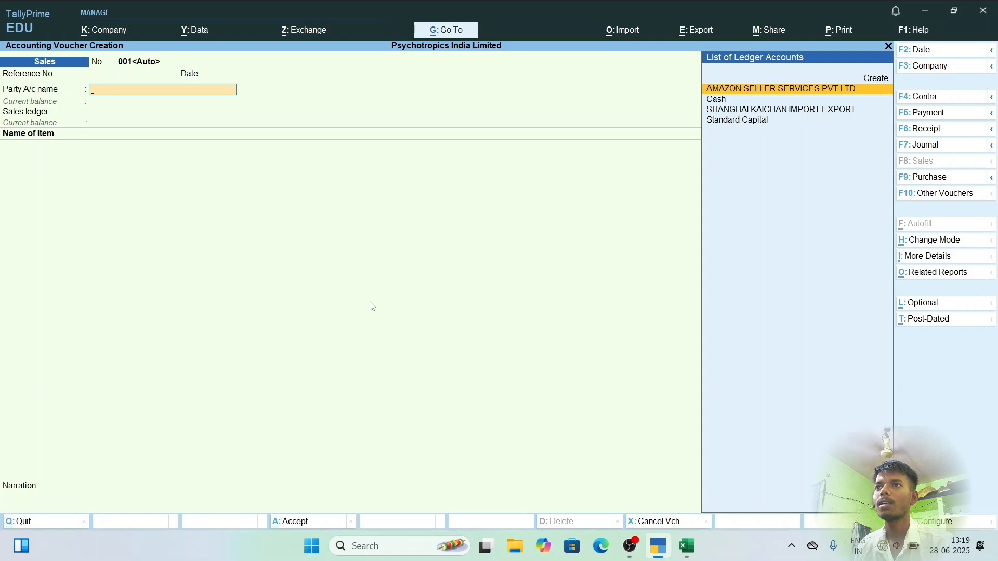
key("Down")
key("Down")
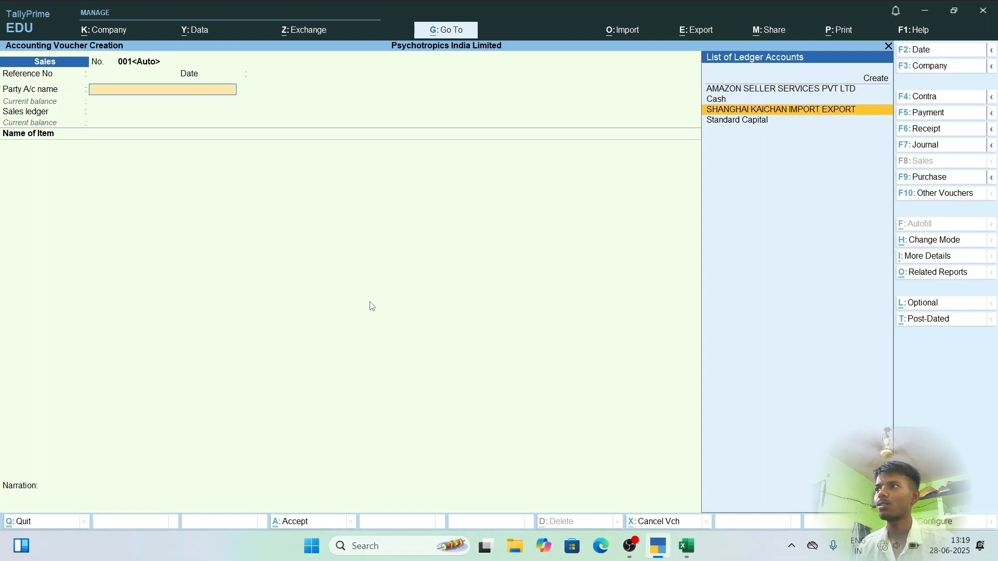
key("Return")
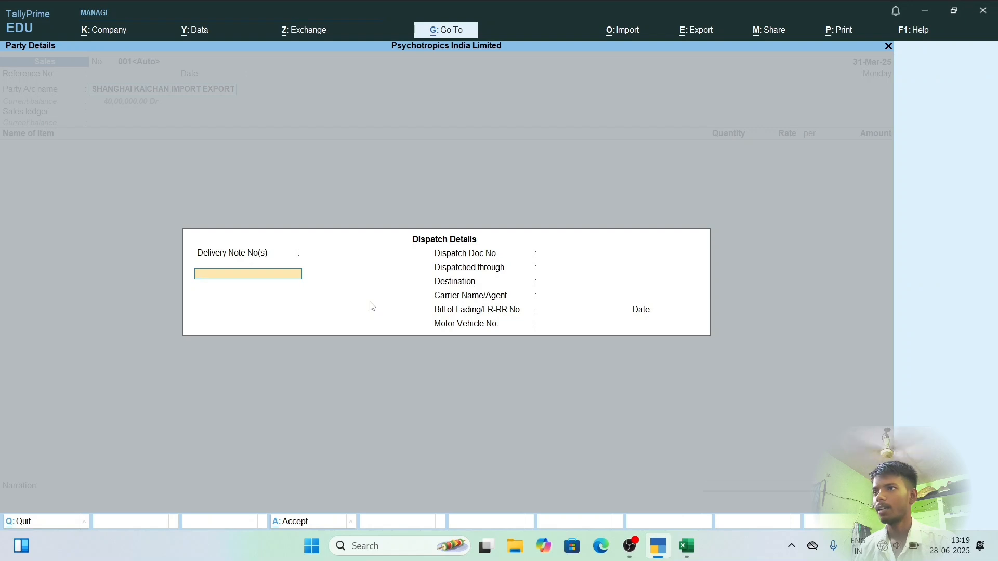
key("ctrl")
key("ctrl+a")
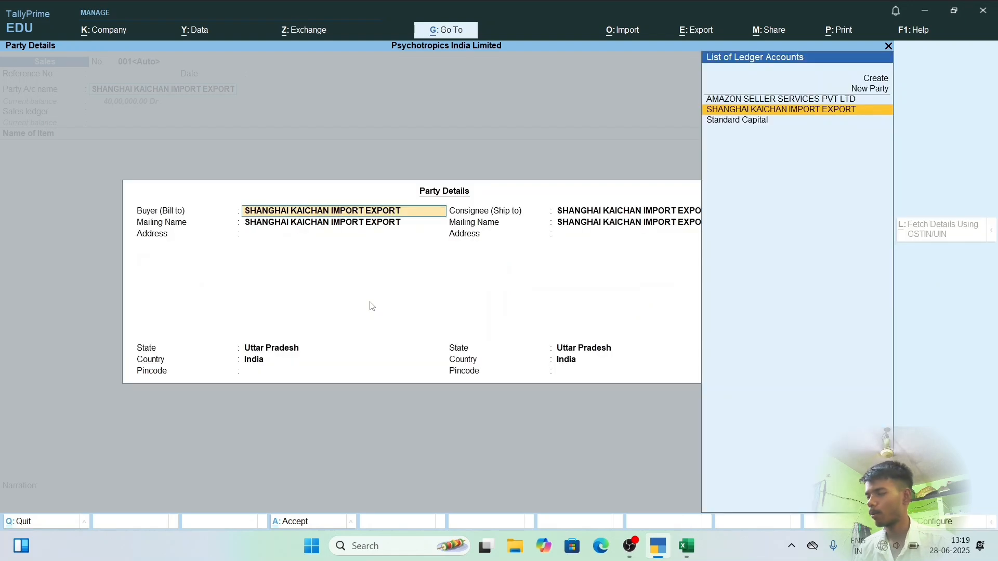
key("ctrl+a")
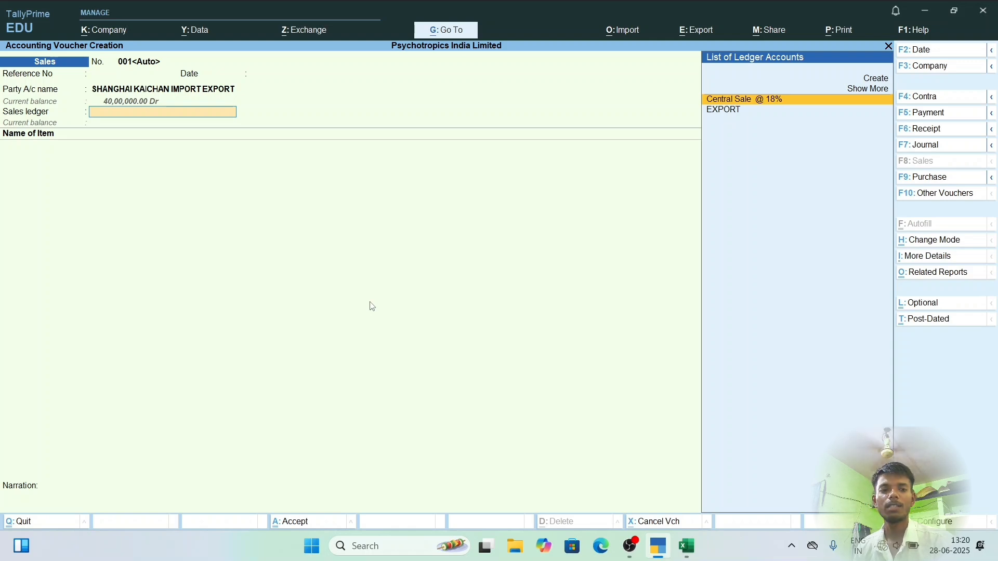
key("Down")
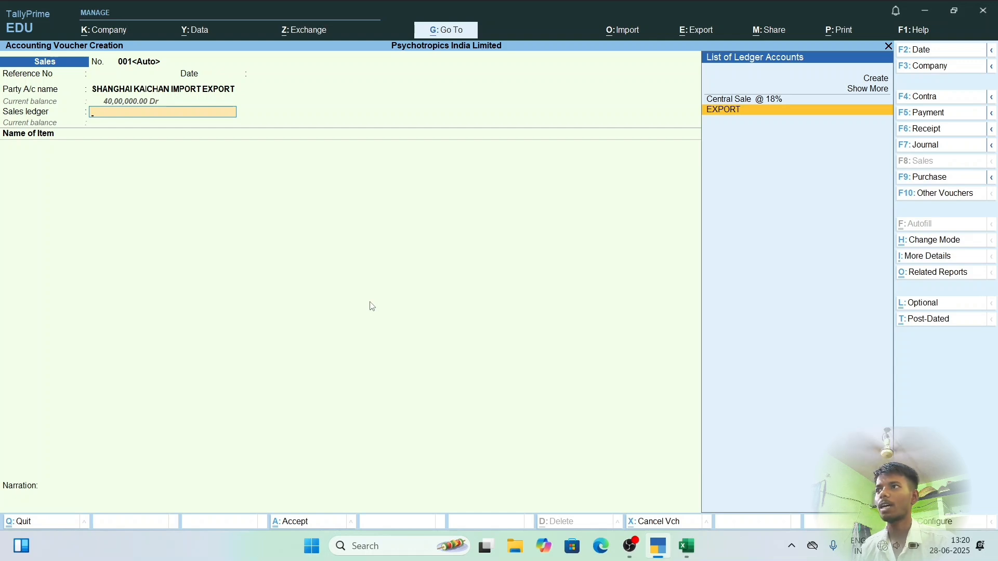
key("super+c")
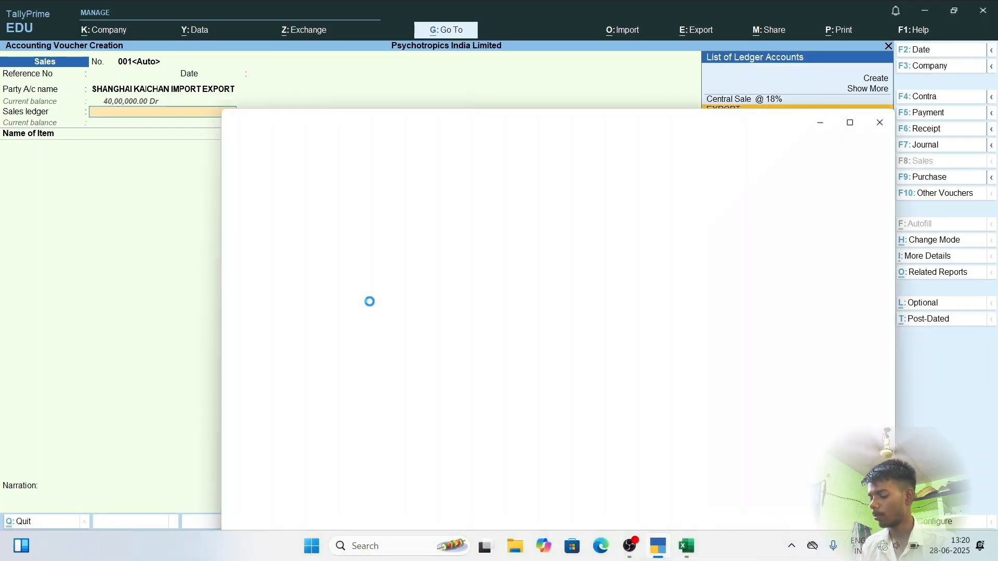
key("super")
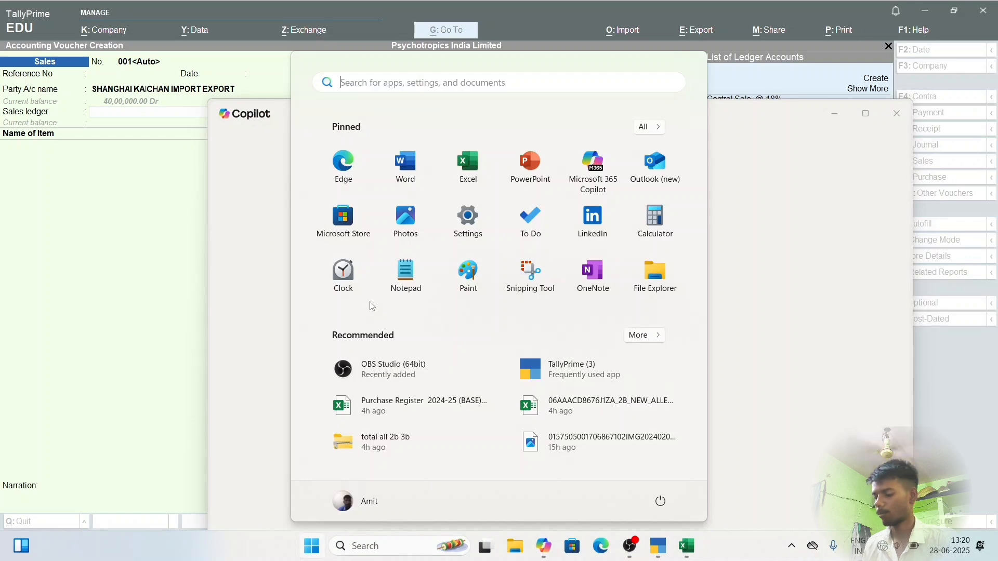
left_click(839, 189)
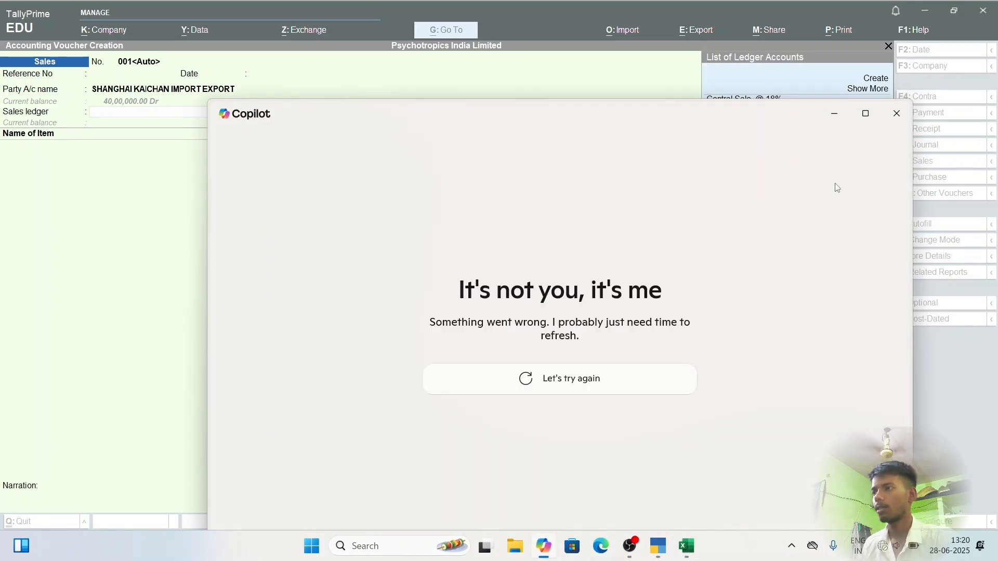
left_click(896, 112)
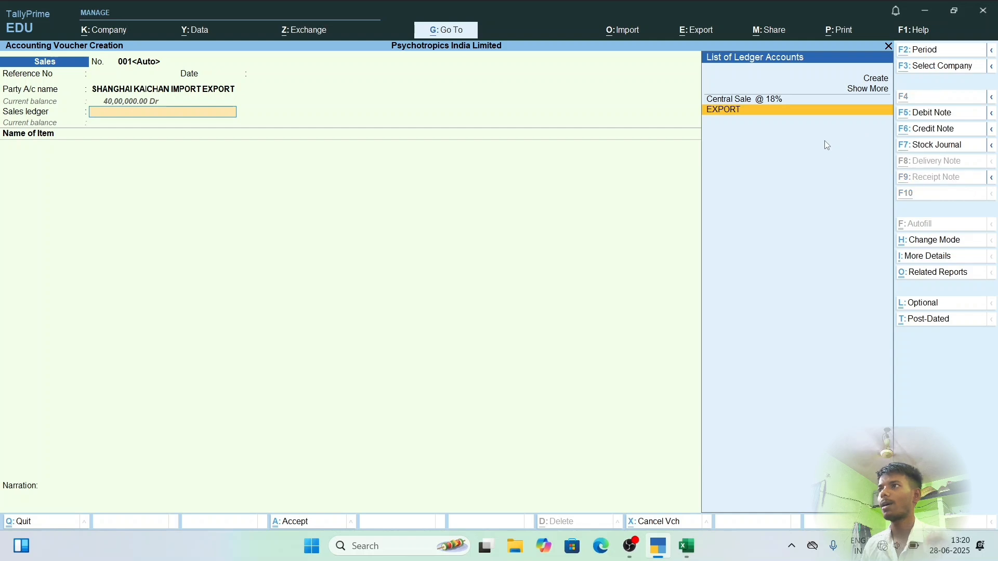
- Create a new sales ledger from the voucher named EXPORT WITH LUT under the Sales Accounts group
key("alt+c")
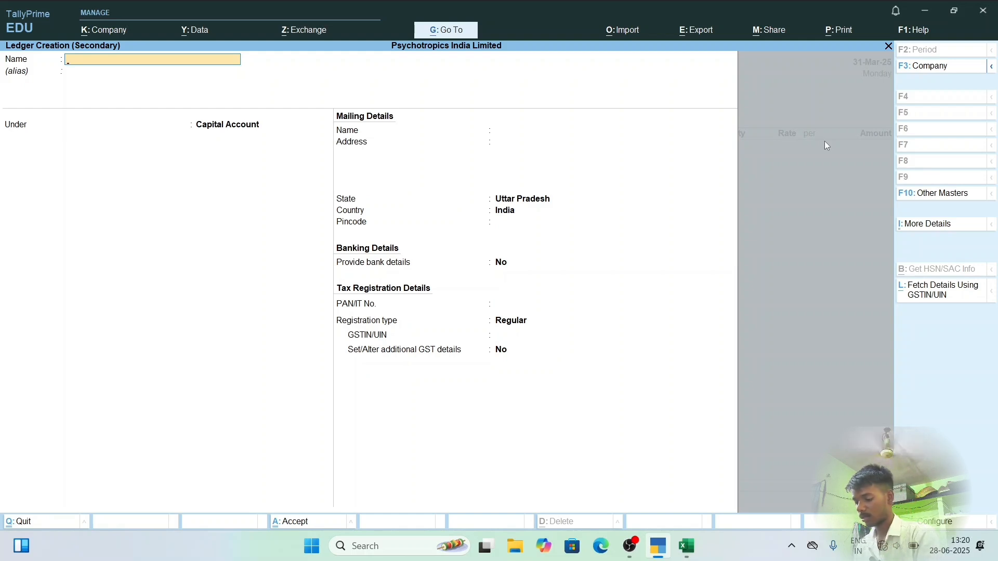
key("Caps_Lock")
type("E")
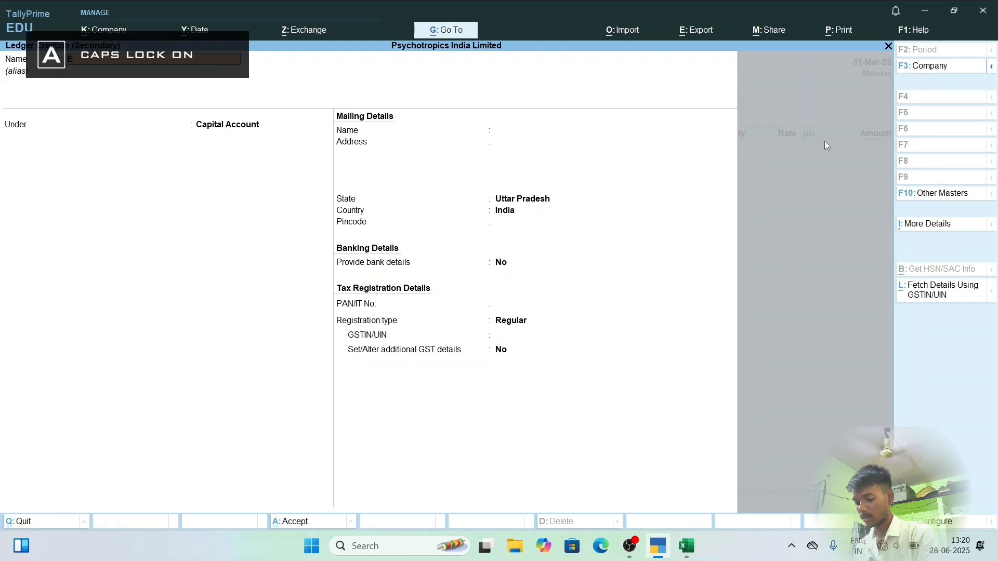
type("XPORT")
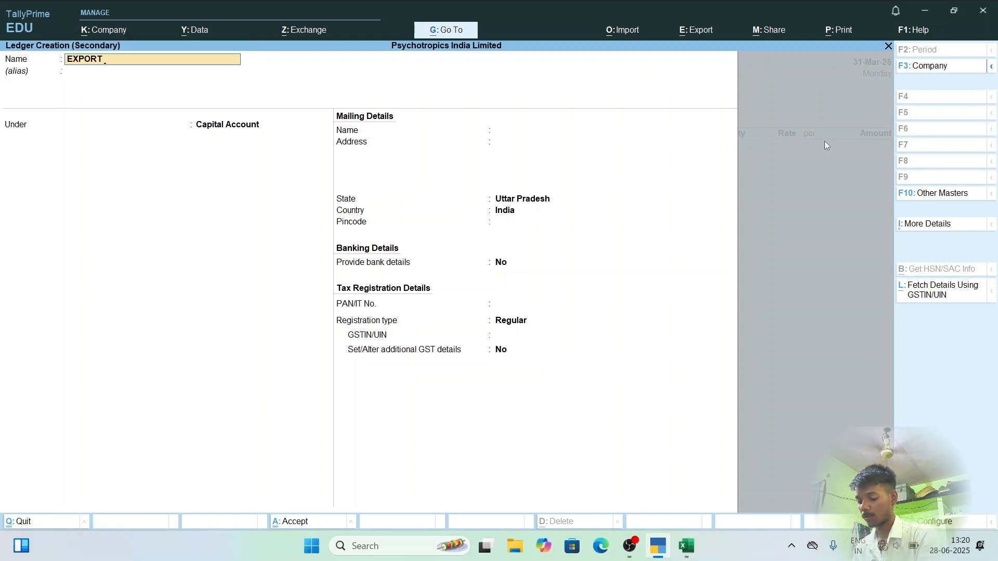
type(" WITH")
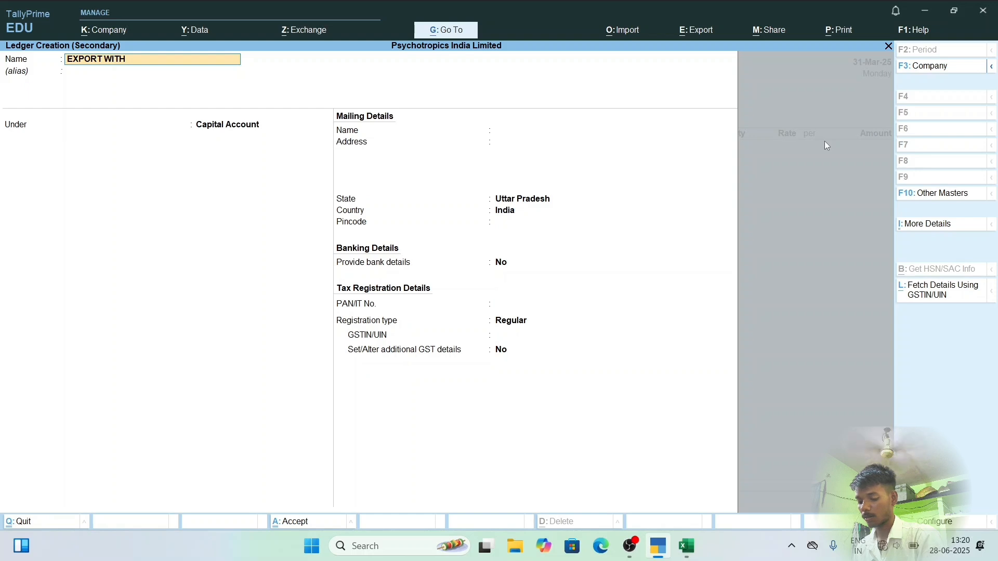
type(" L")
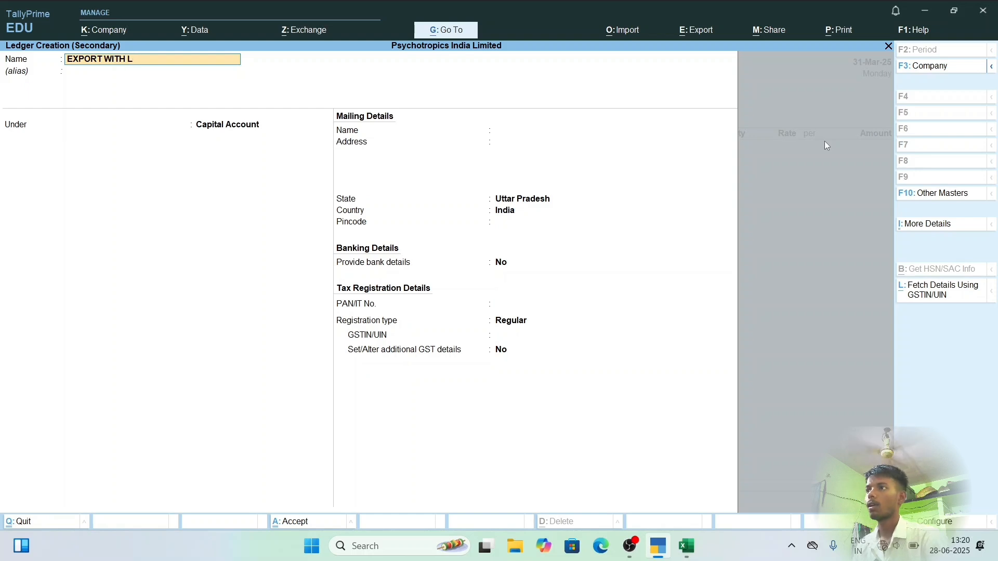
type("UT")
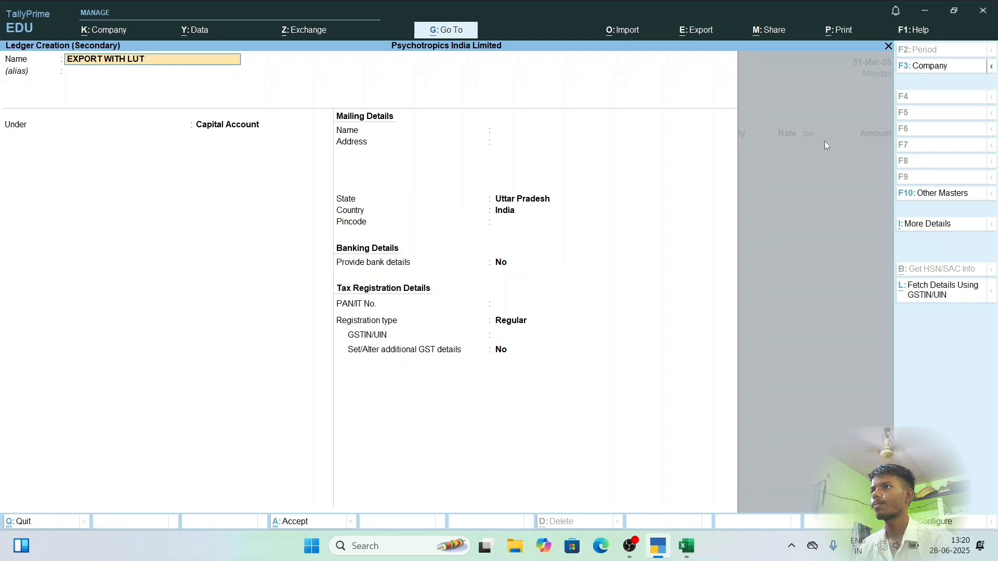
key("Return")
key("Return")
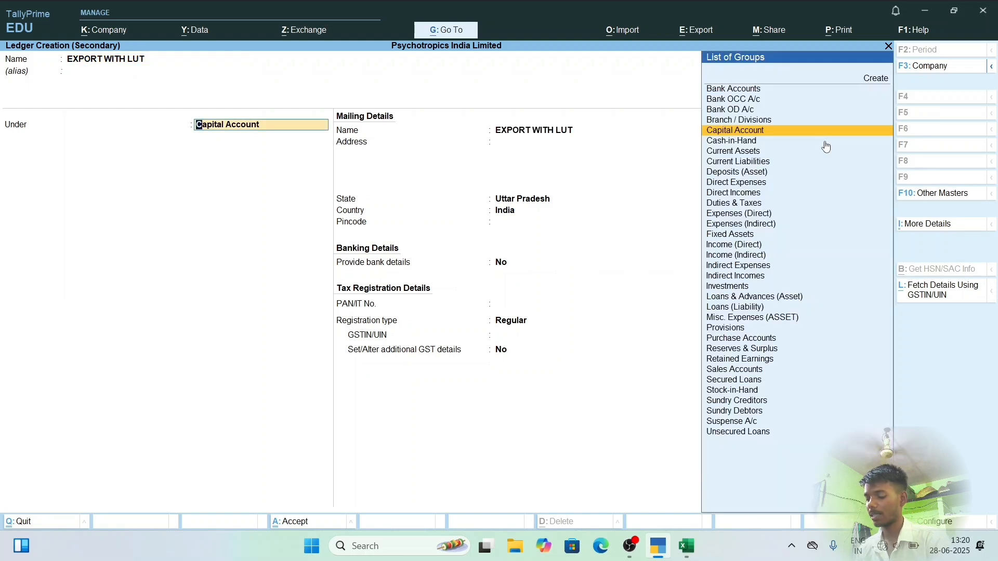
type("SA")
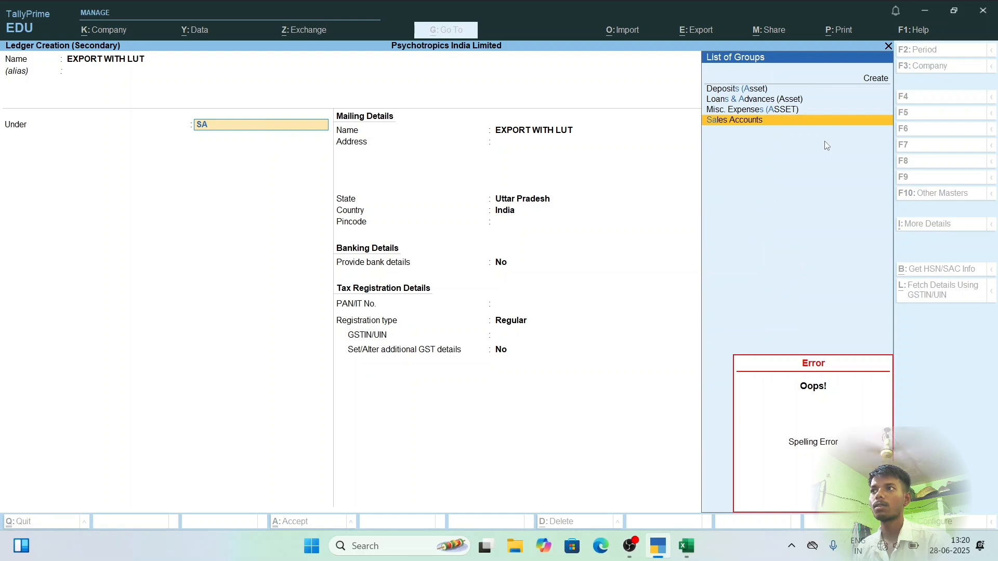
key("Return")
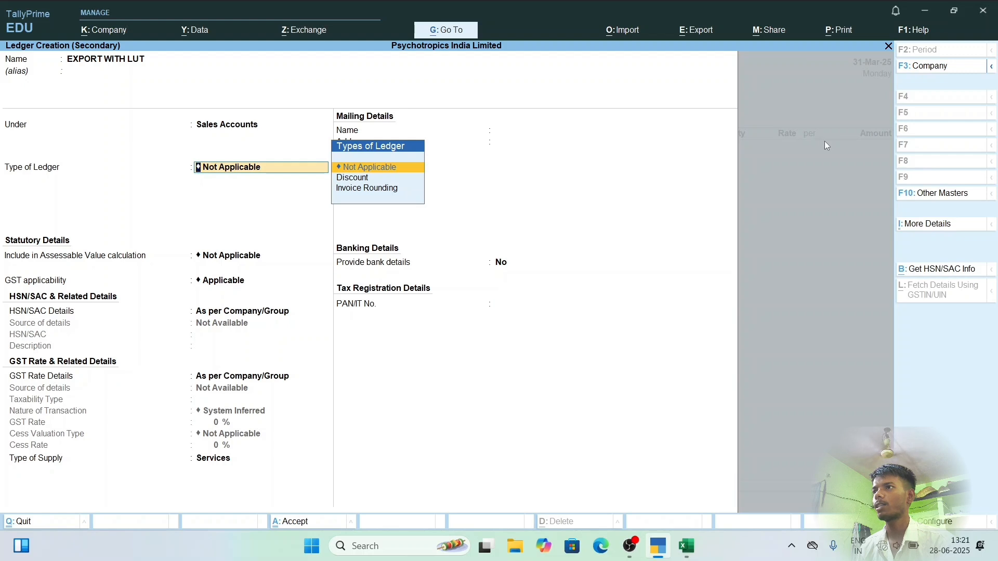
- Keep the ledger's type and HSN/SAC defaults, set GST Rate Details to Specify Details Here and the taxability type to Exempt
key("Return")
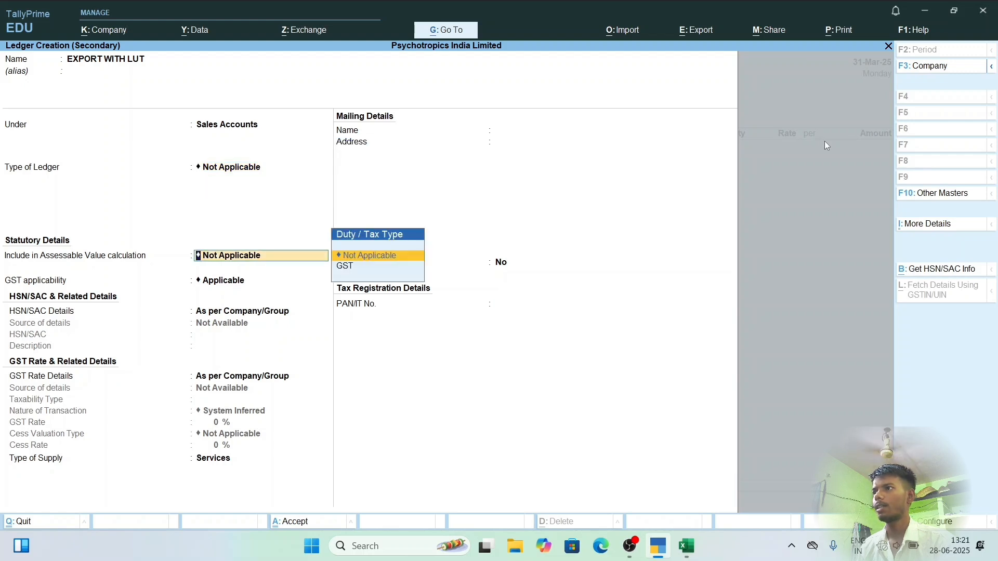
key("Return")
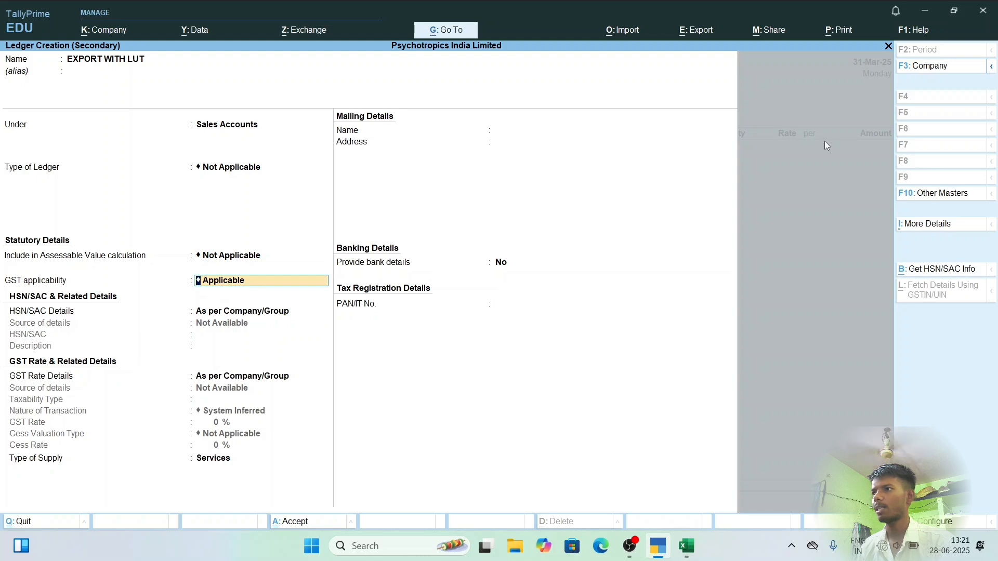
key("Return")
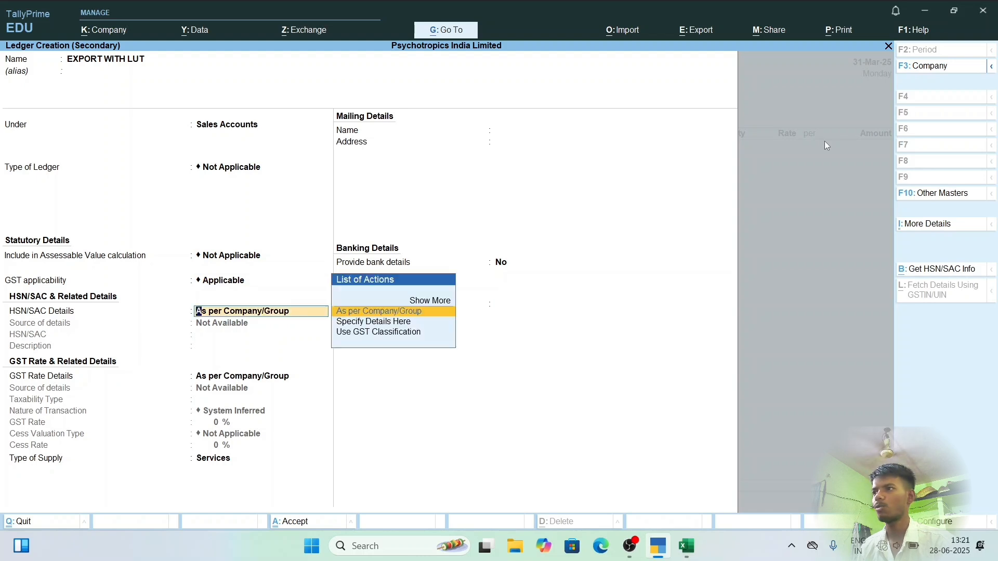
key("Return")
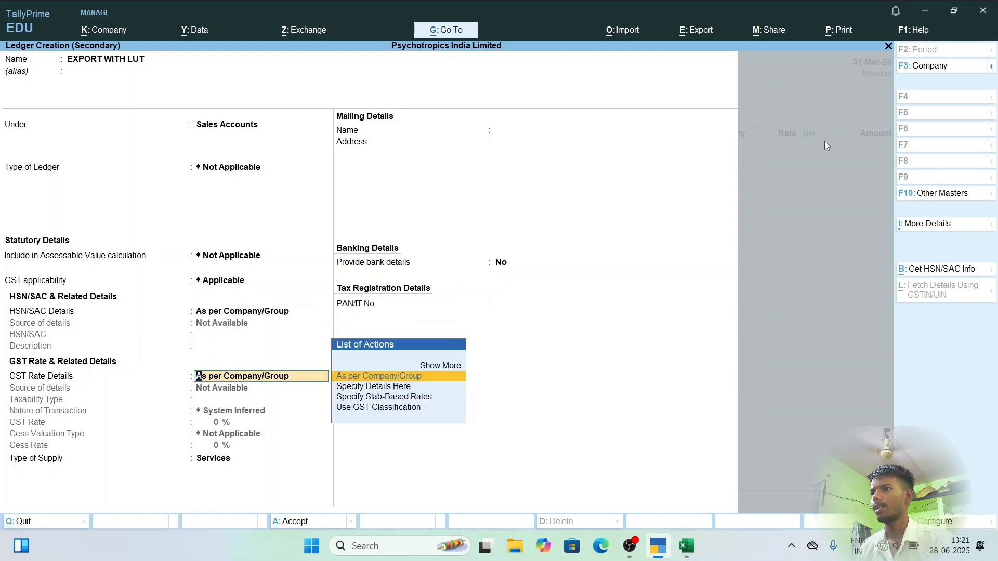
key("Down")
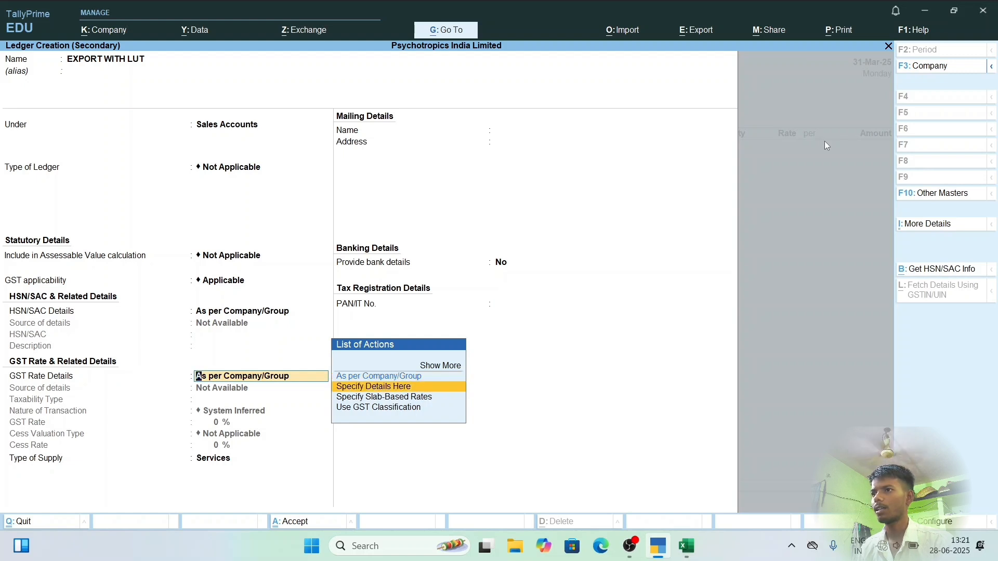
key("Return")
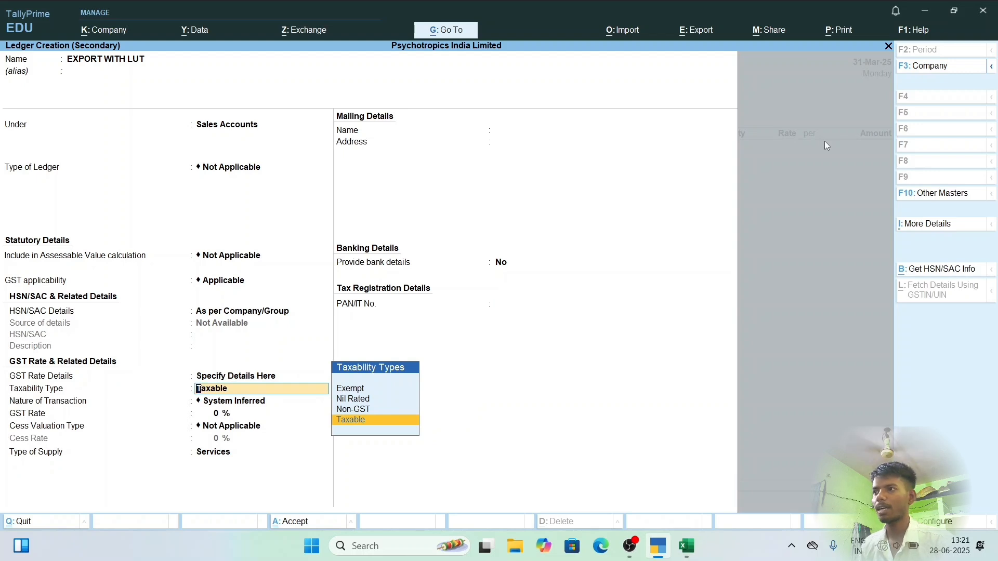
key("Up")
key("Up")
key("Up")
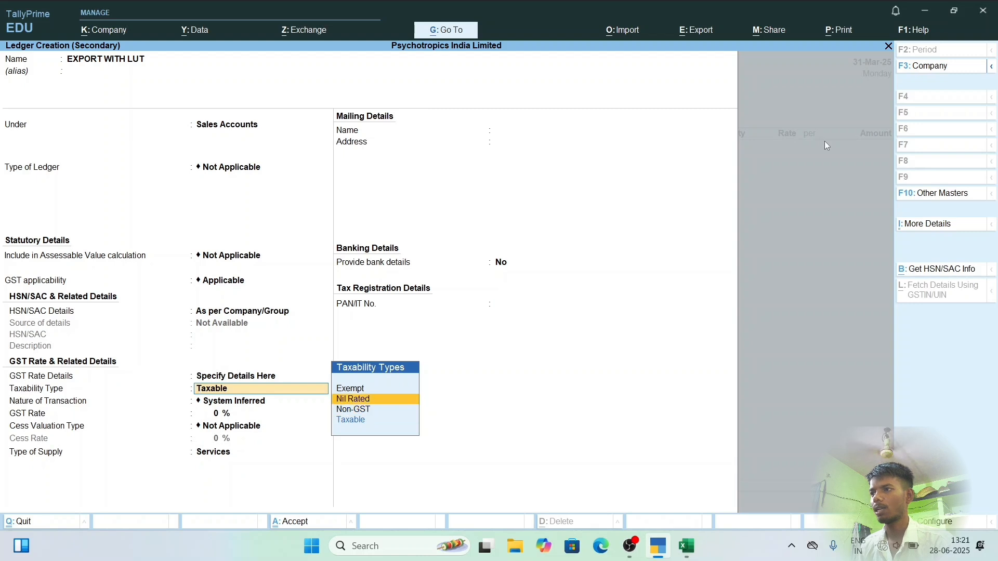
key("Return")
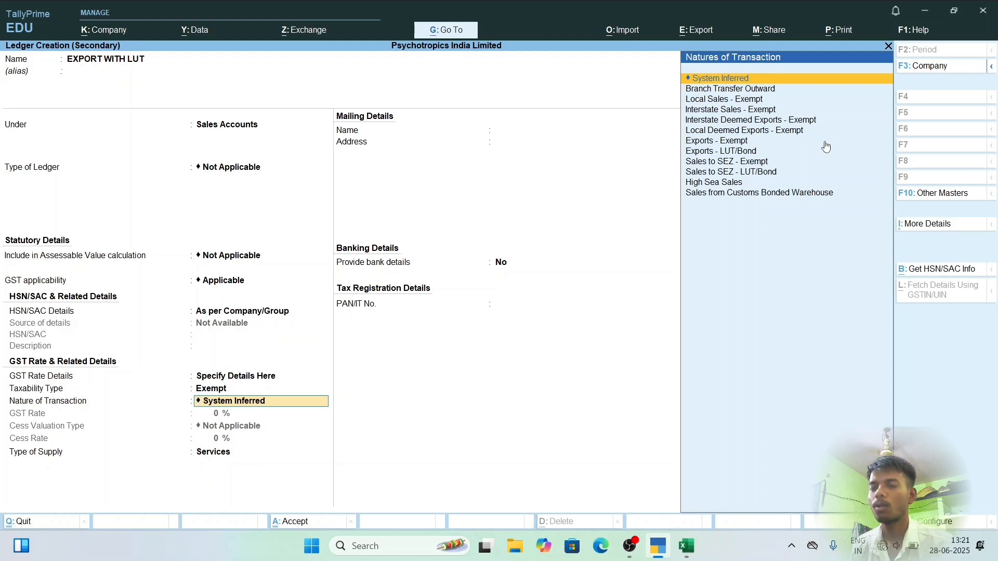
- Set the ledger's nature of transaction to Exports - LUT/Bond
key("Down")
key("Down")
key("Down")
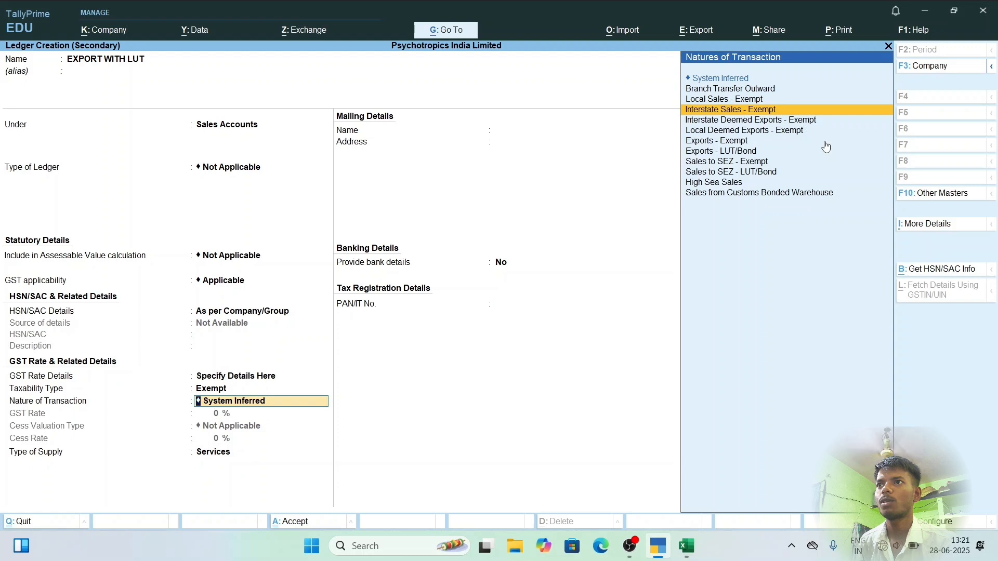
key("Down")
key("Down")
key("Down")
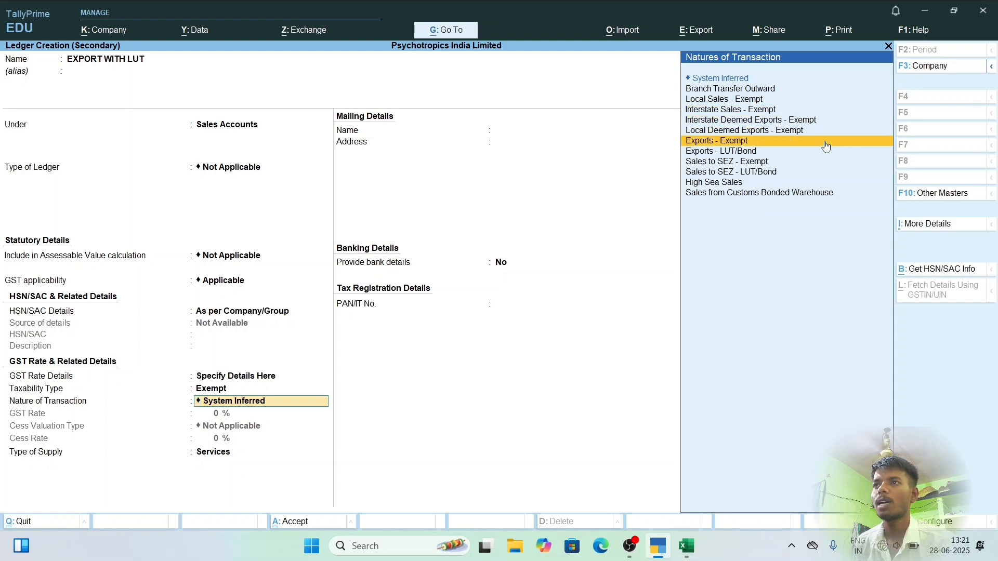
key("Down")
key("Down")
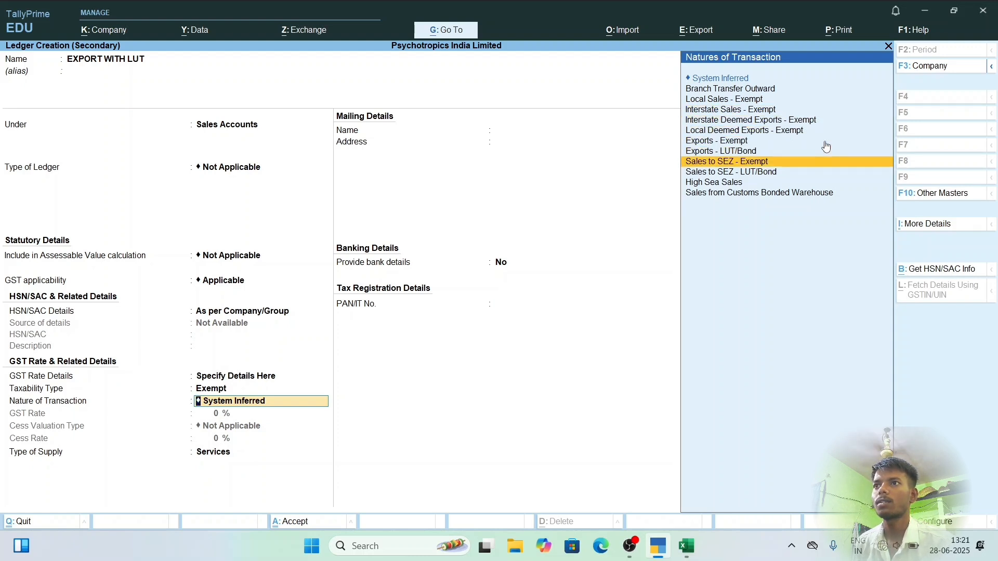
key("Up")
key("Up")
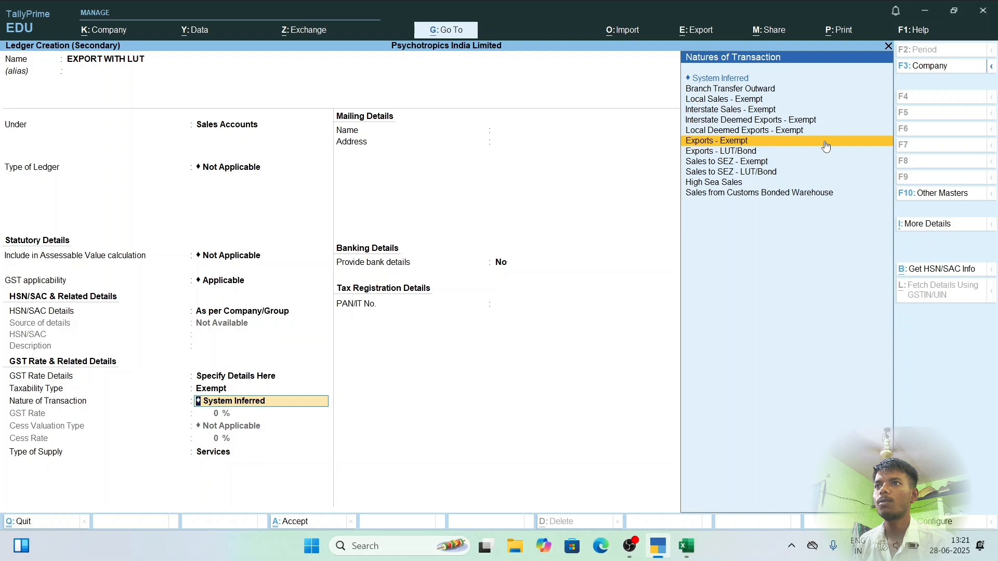
key("Down")
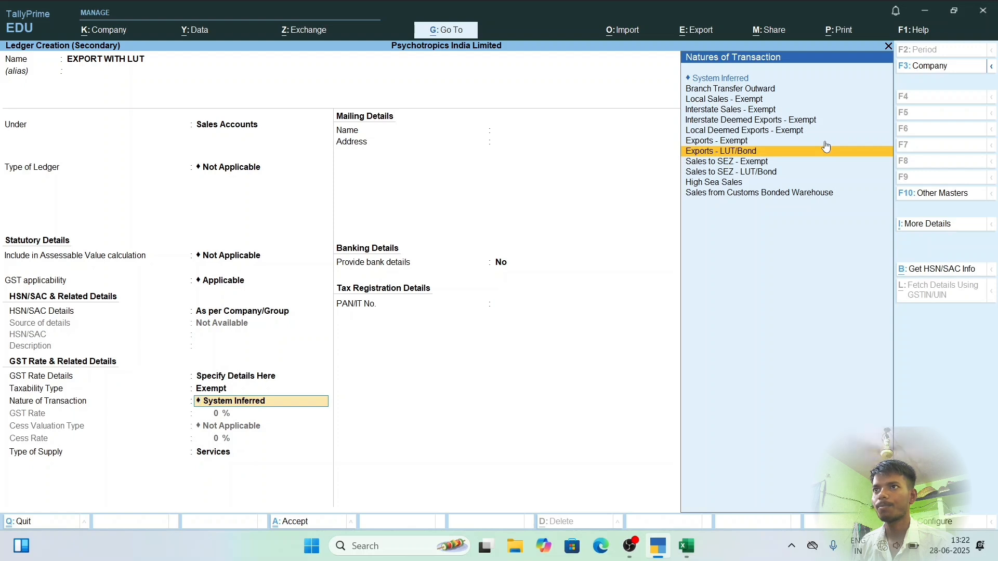
left_click(826, 147)
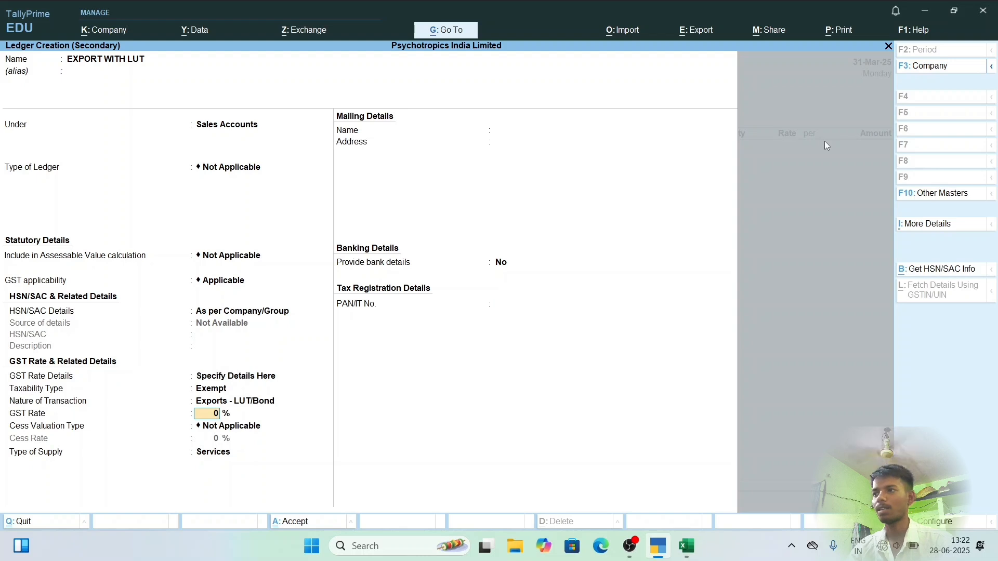
- Keep the GST rate at 0% and cess not applicable, set the type of supply to Goods and save the ledger
type("1")
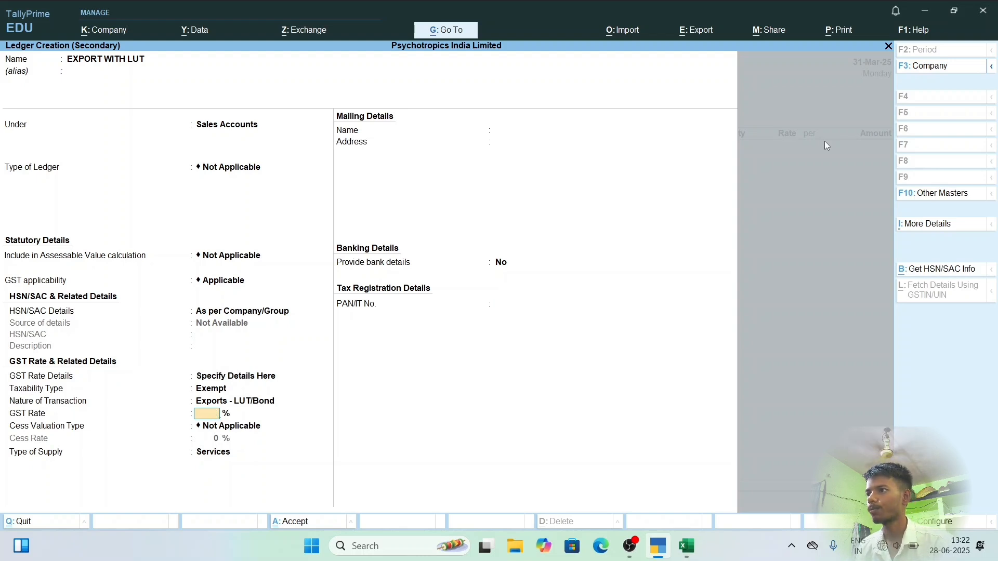
key("Return")
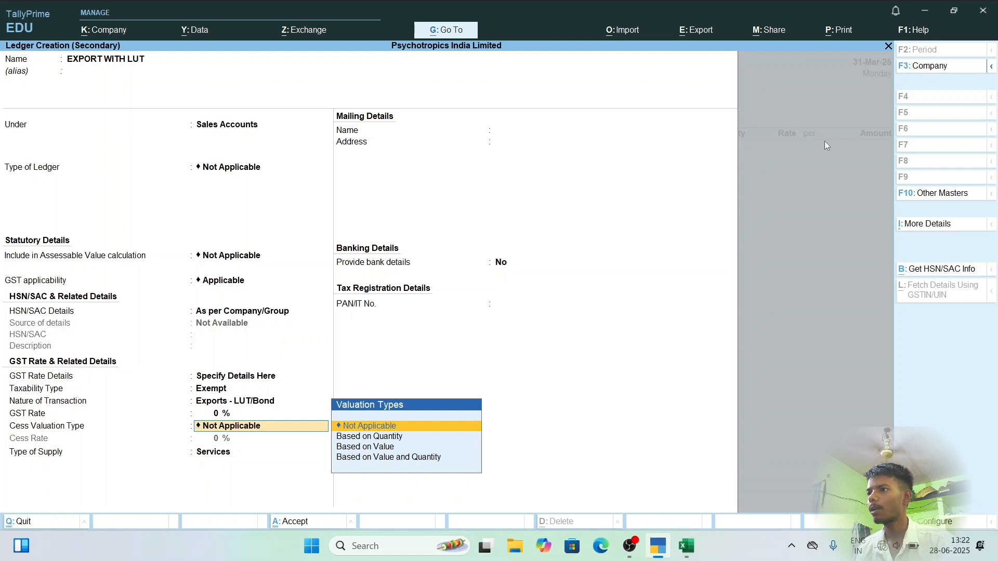
key("Return")
key("Up")
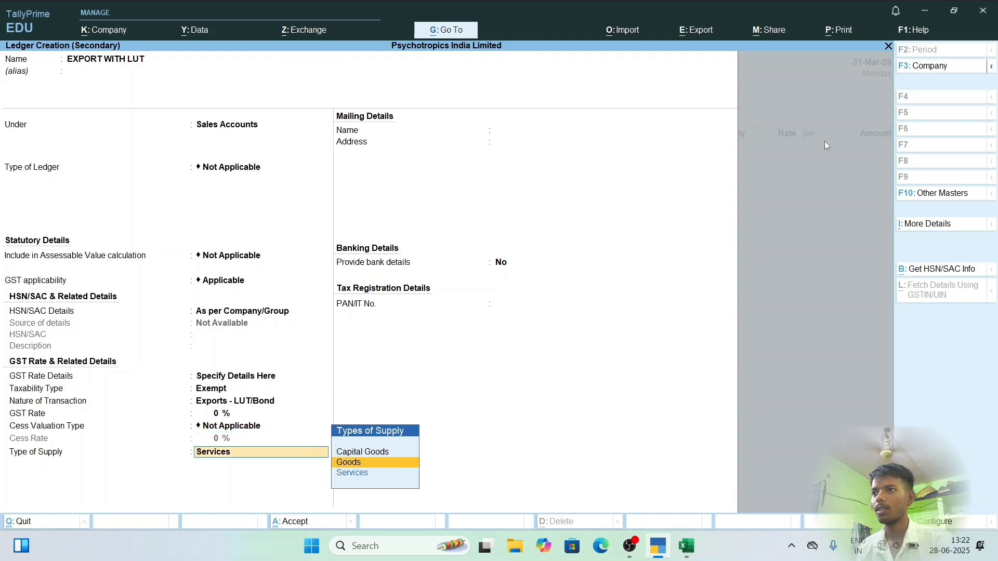
key("Return")
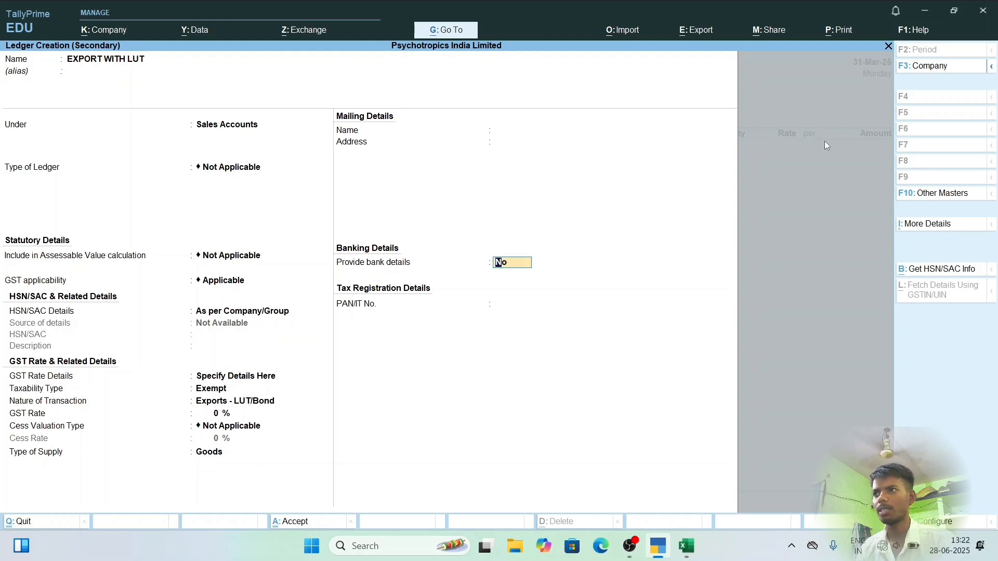
key("Return")
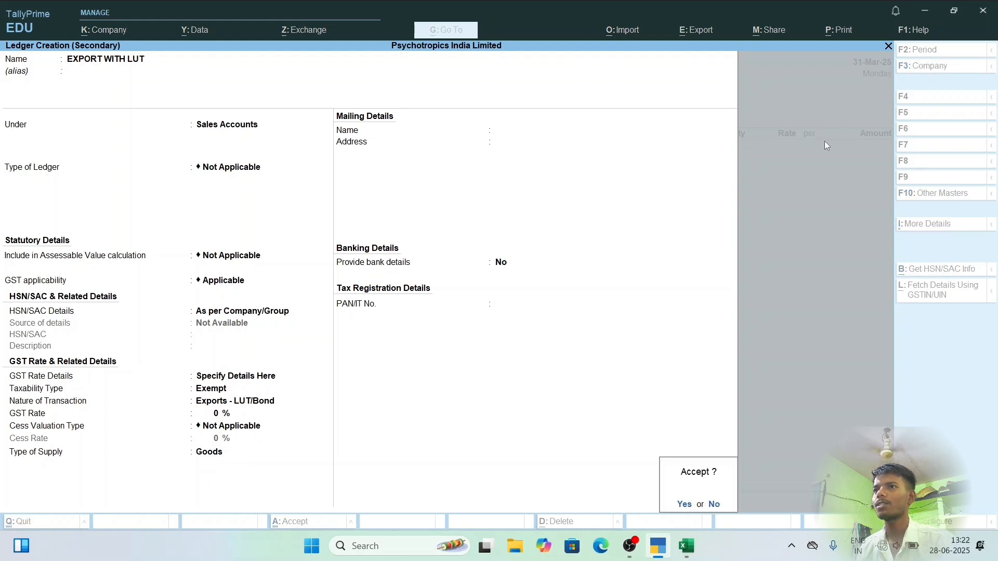
key("Return")
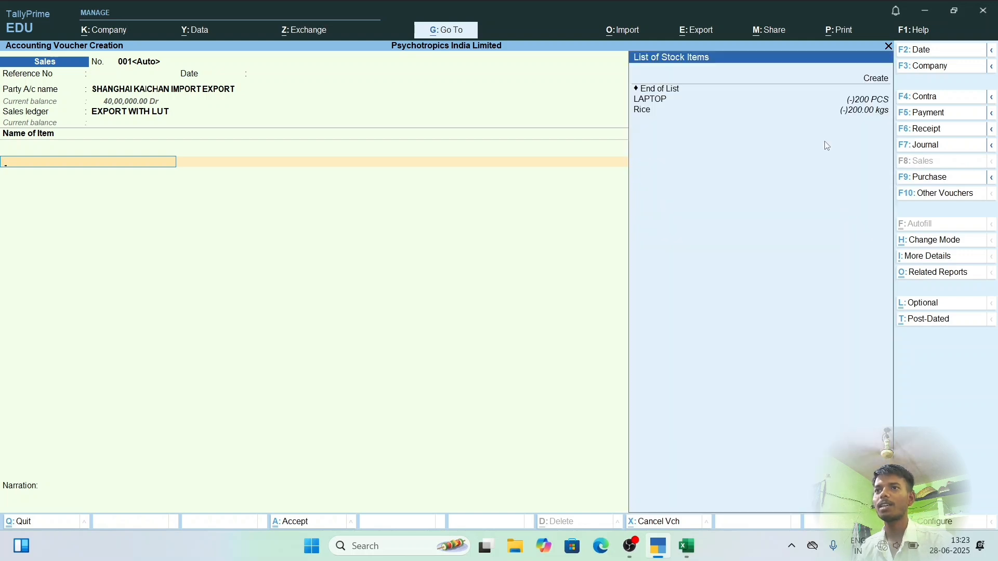
- Add the stock item LAPTOP to the sales voucher with a quantity of 10 PCS at a rate of 20,000 per piece
key("Down")
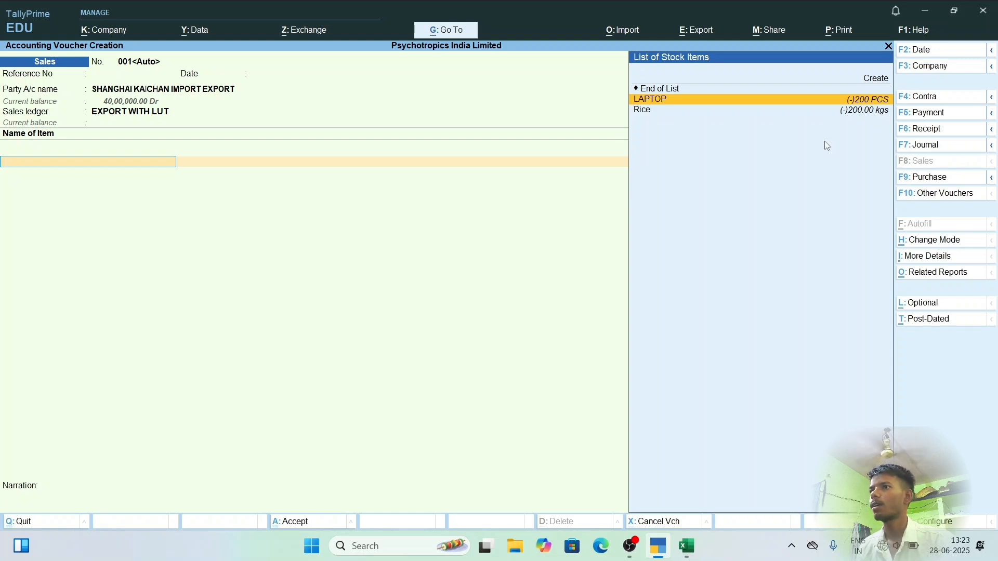
key("Return")
key("Return")
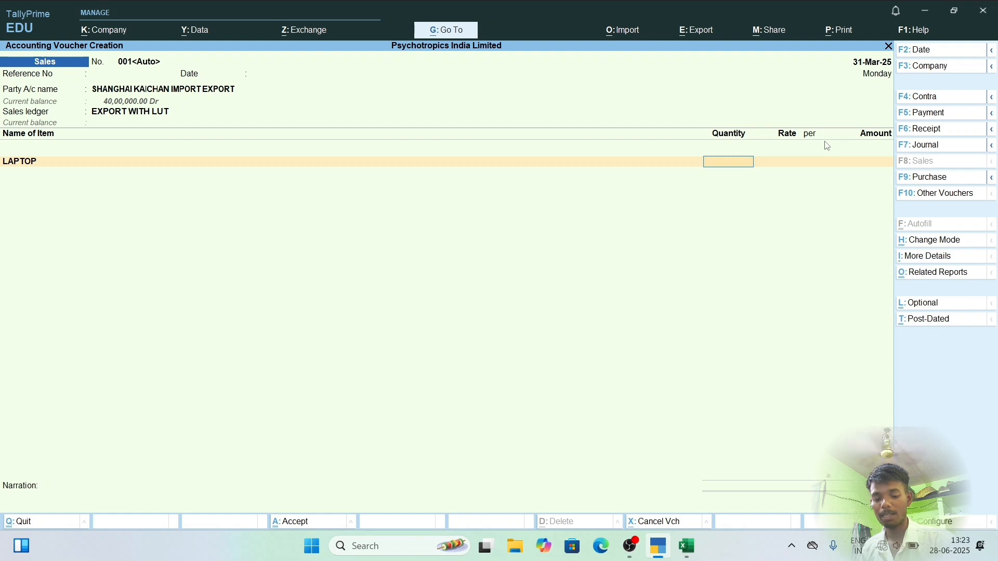
type("10")
key("Return")
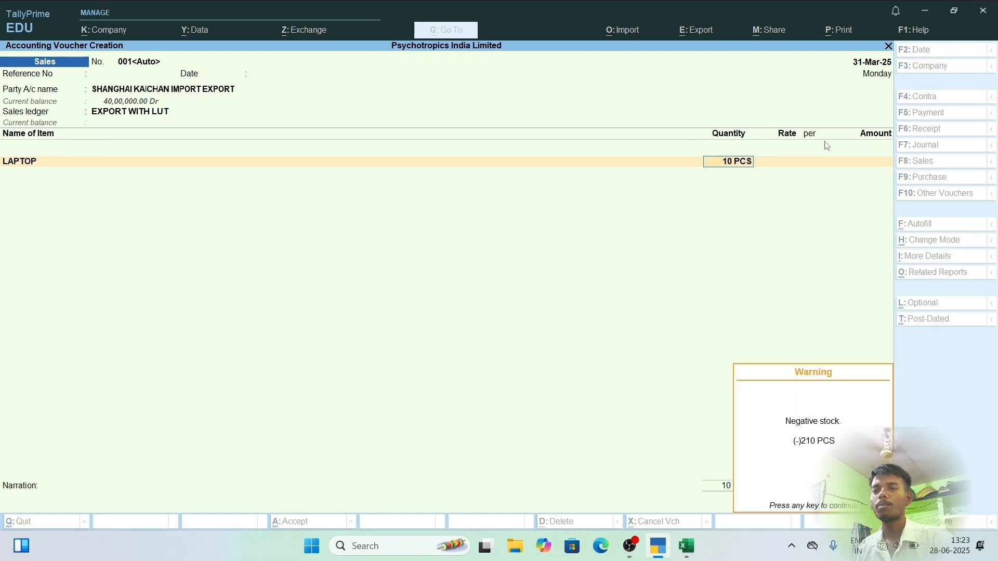
key("Return")
type("20000")
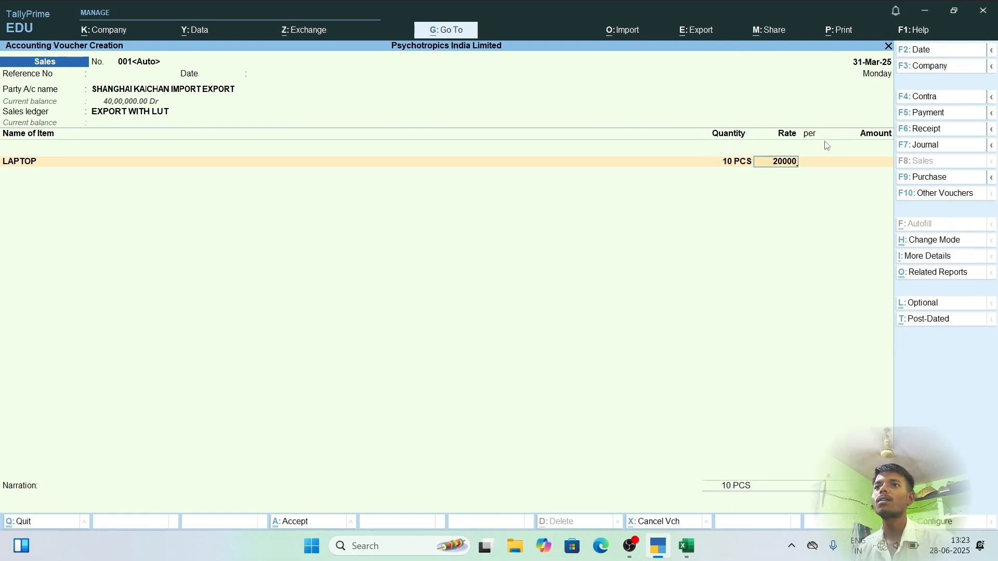
key("Return")
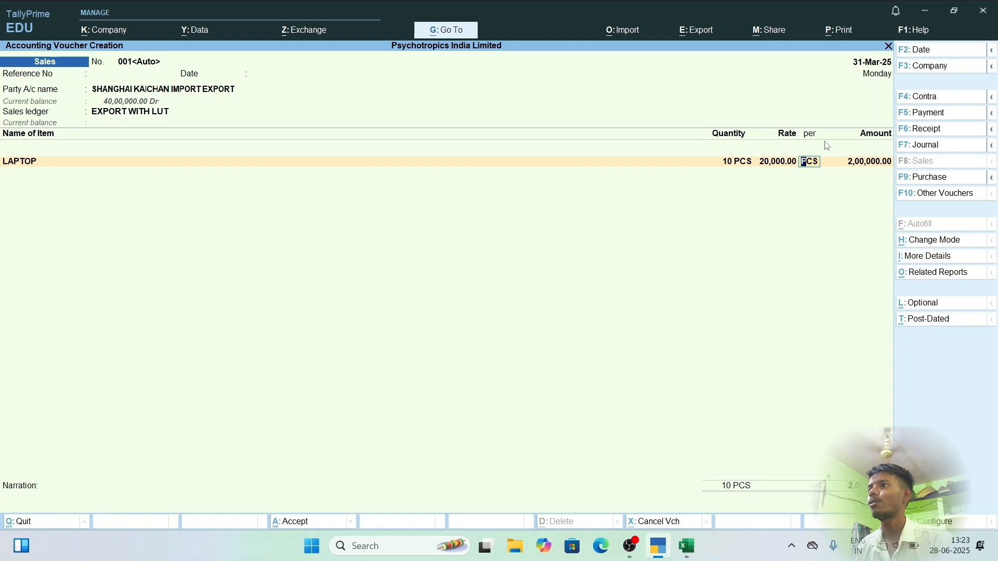
key("Return")
key("Return")
key("Return")
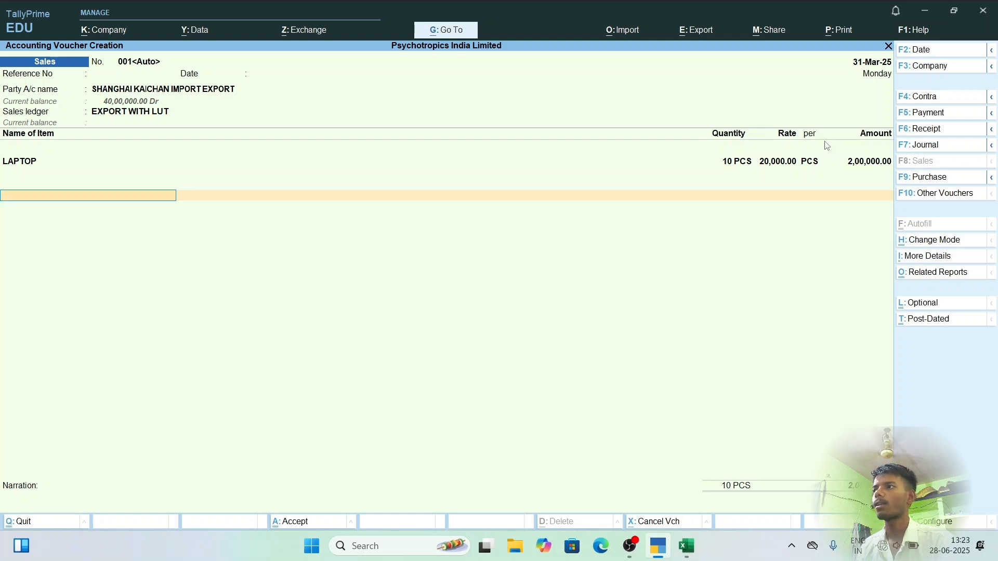
- Add the Igst @ 18% tax ledger below the LAPTOP item, leaving the ledger description blank
key("Return")
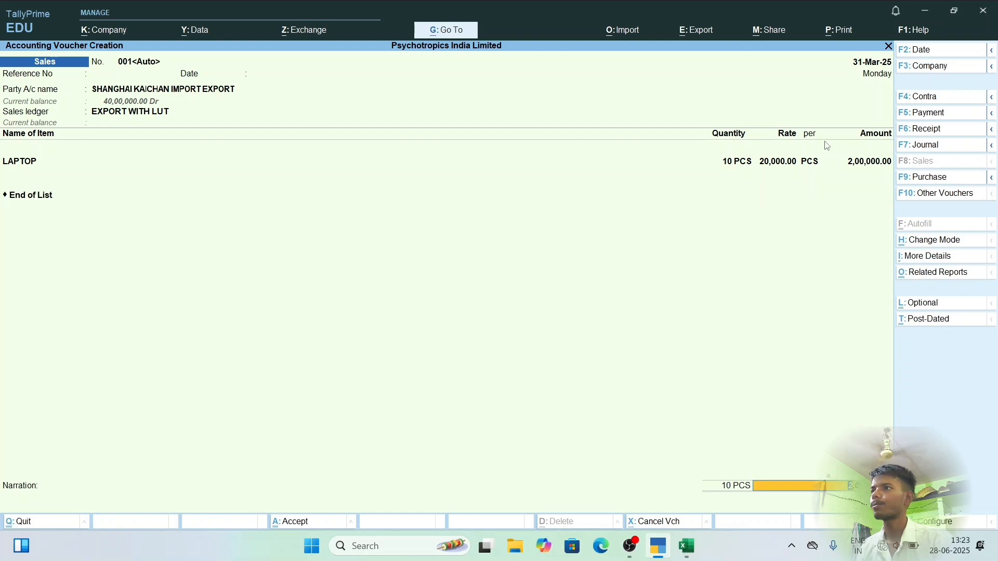
key("Return")
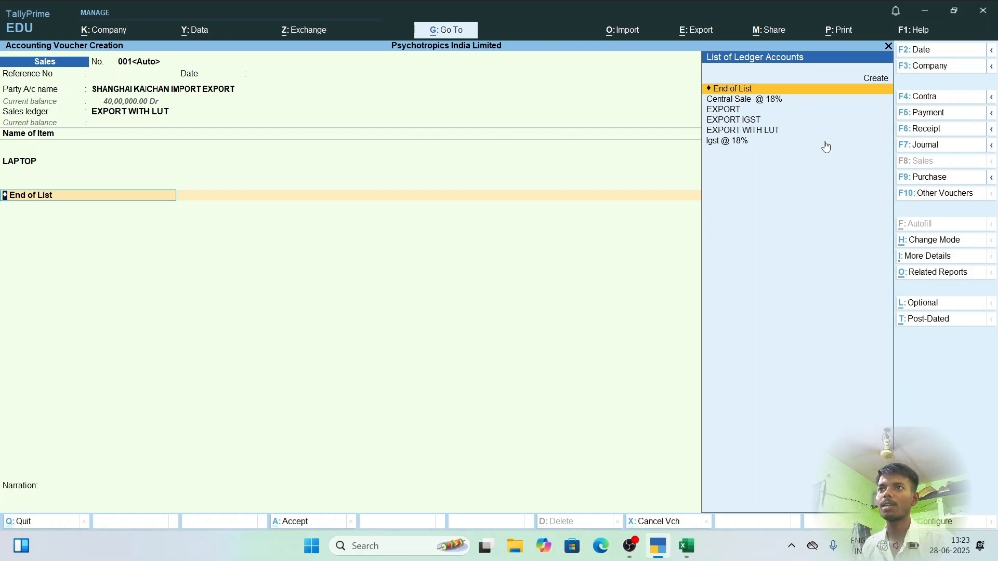
key("Down")
key("Down")
key("Down")
key("Down")
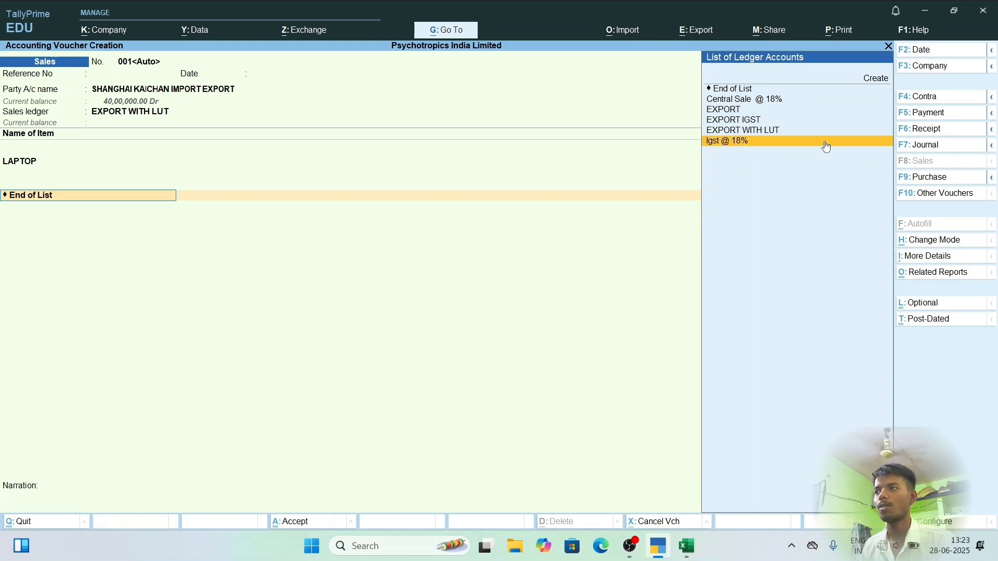
key("Return")
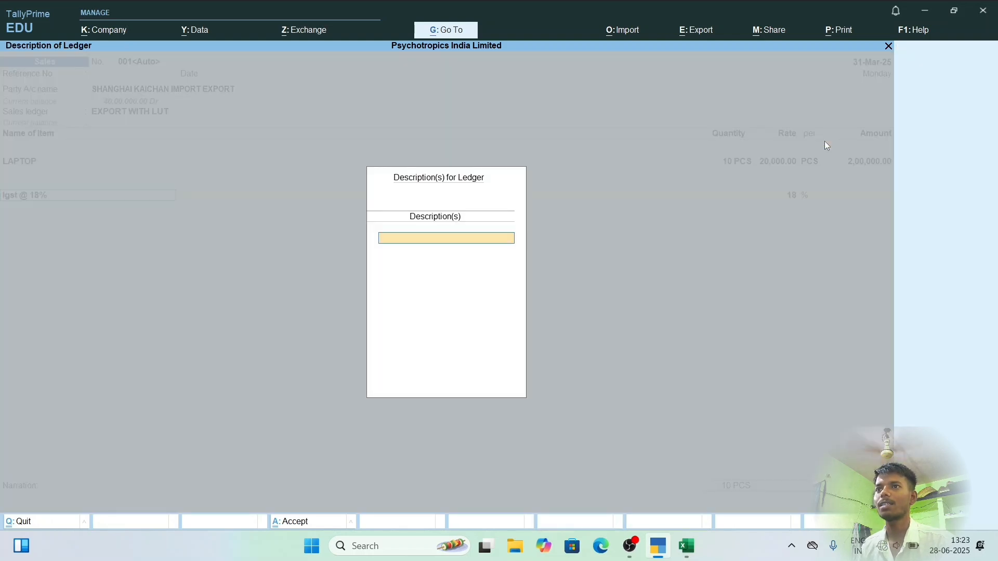
key("Return")
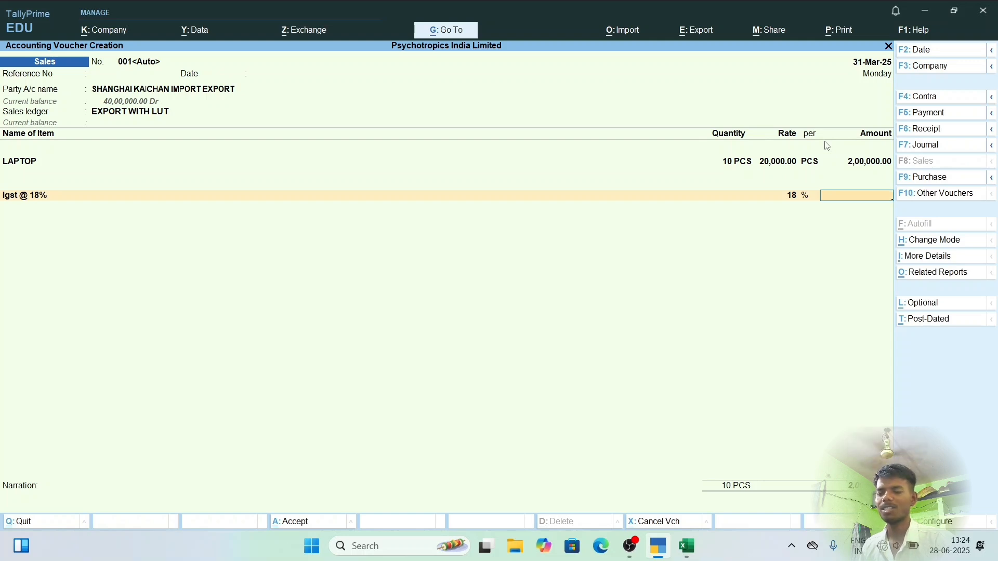
key("BackSpace")
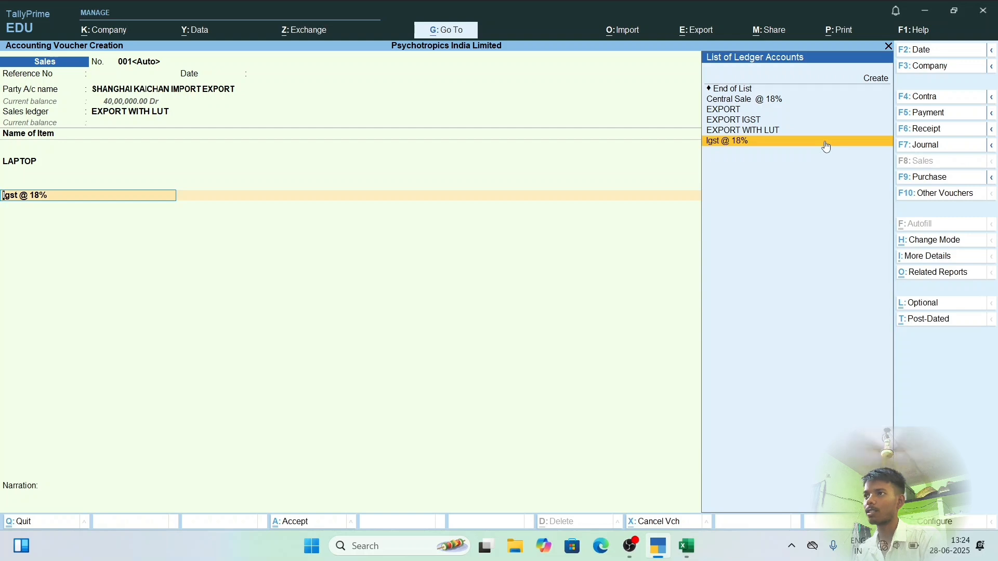
key("alt+c")
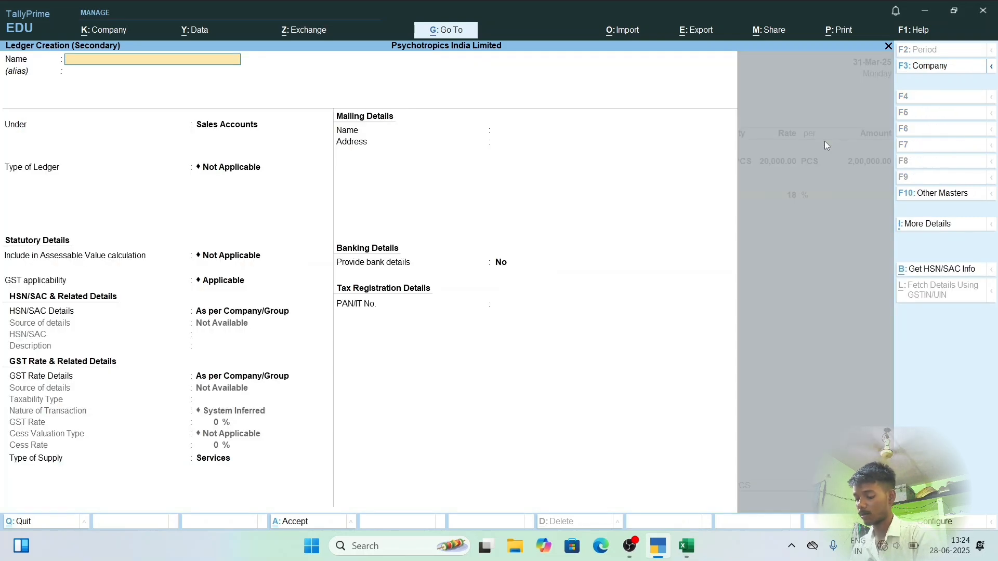
type("LOCA")
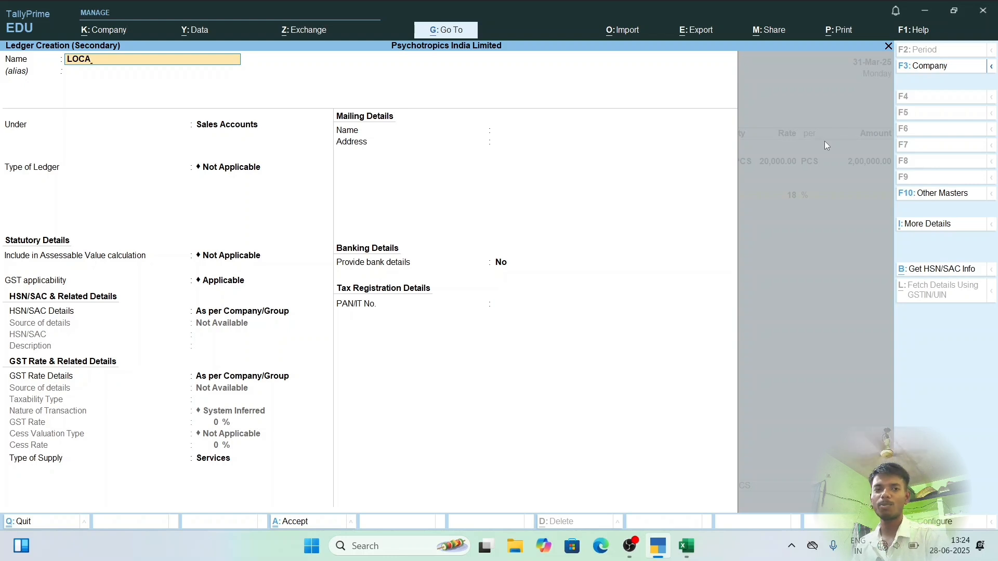
key("BackSpace")
key("BackSpace")
key("BackSpace")
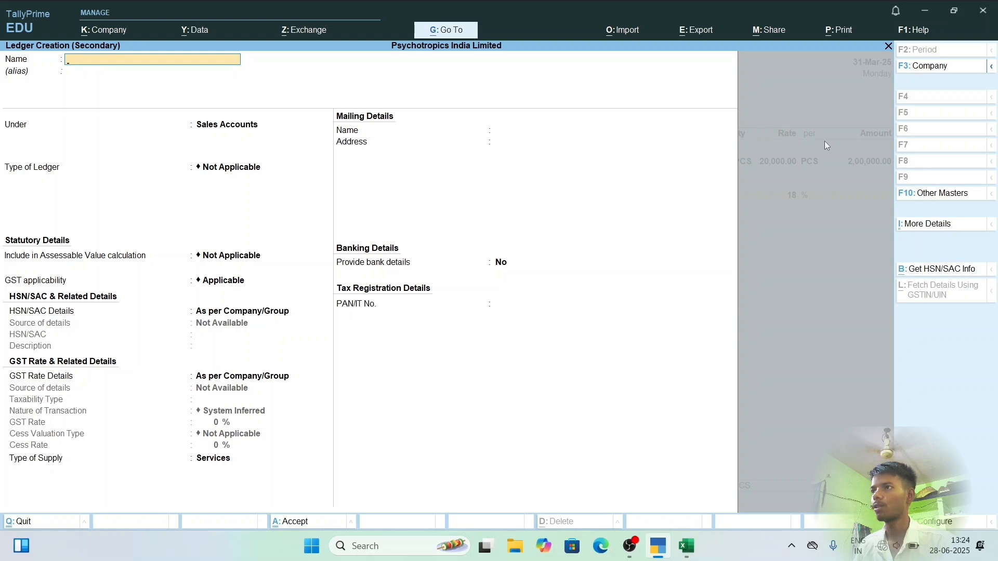
key("Escape")
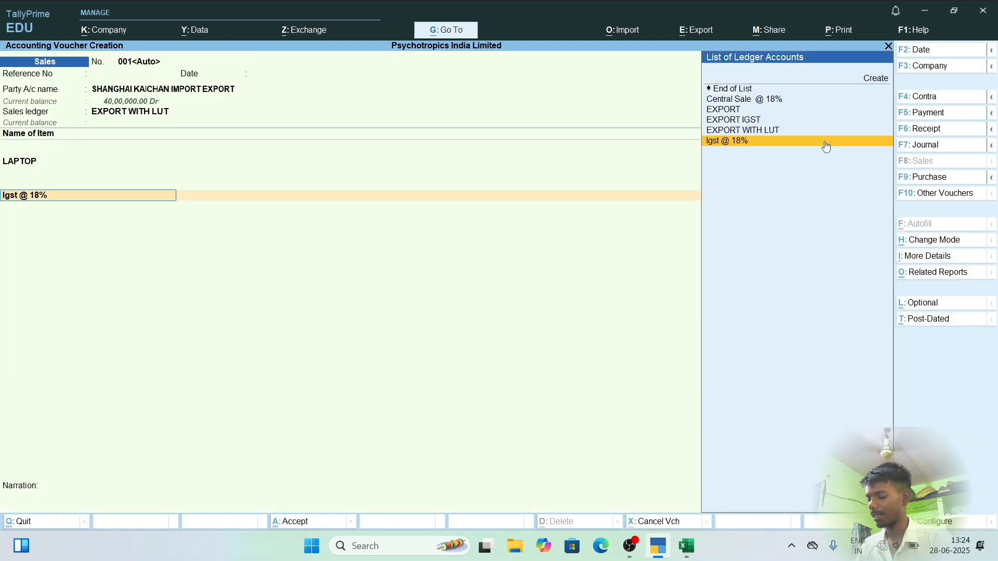
- Create a new ledger named CGST from the voucher's tax ledger line and place it under Duties & Taxes
key("alt")
key("alt+c")
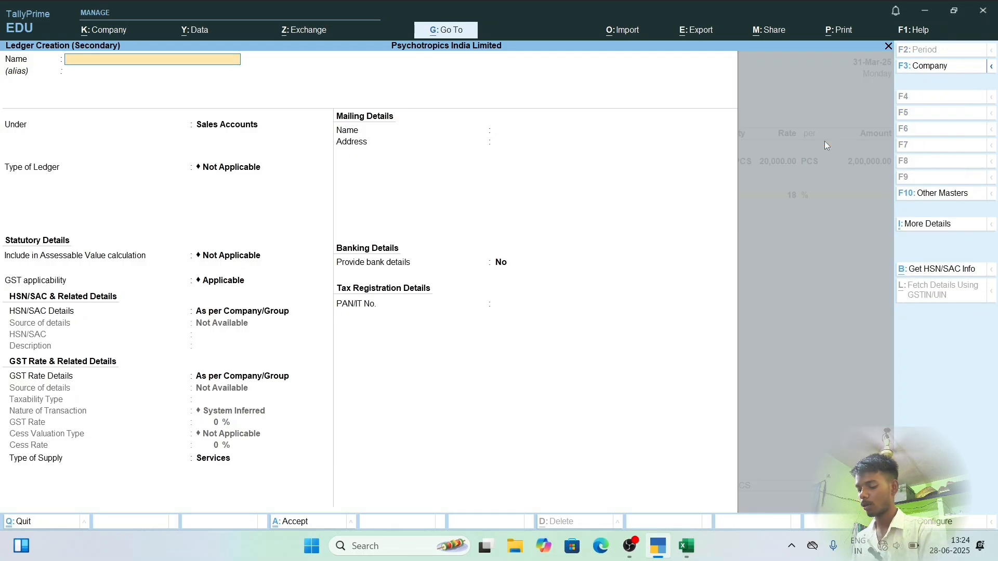
type("CGST")
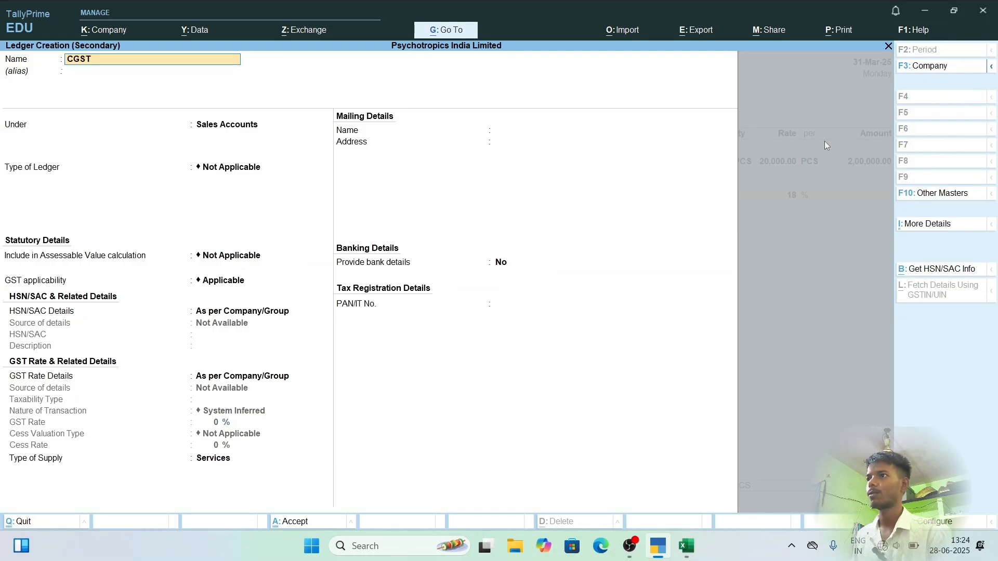
key("Return")
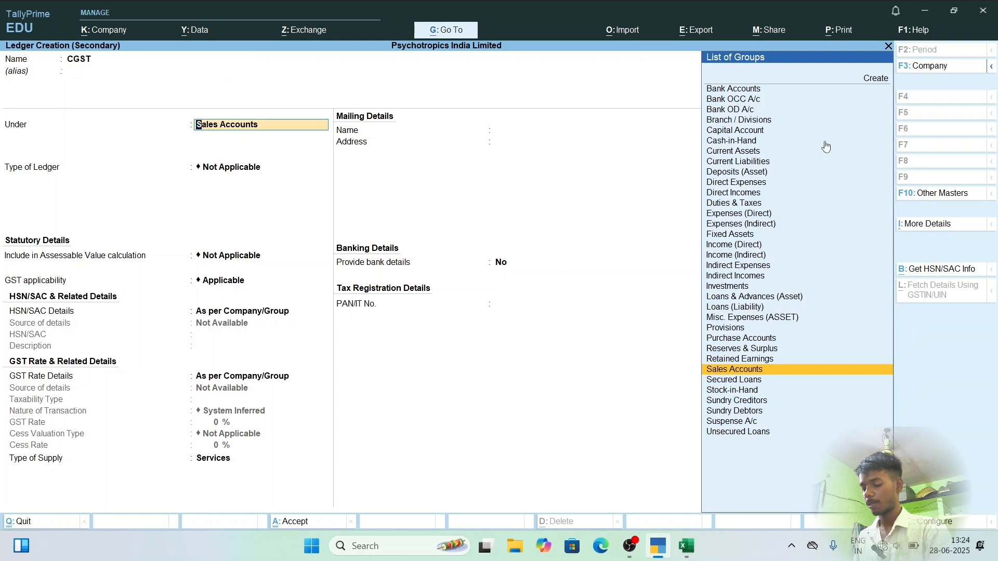
type("F")
key("BackSpace")
type("Dut")
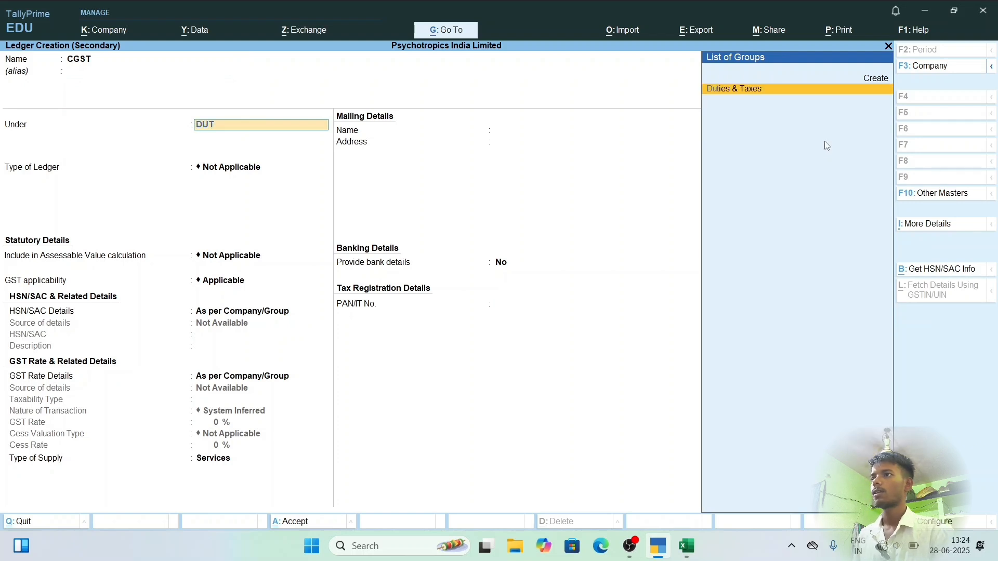
key("Return")
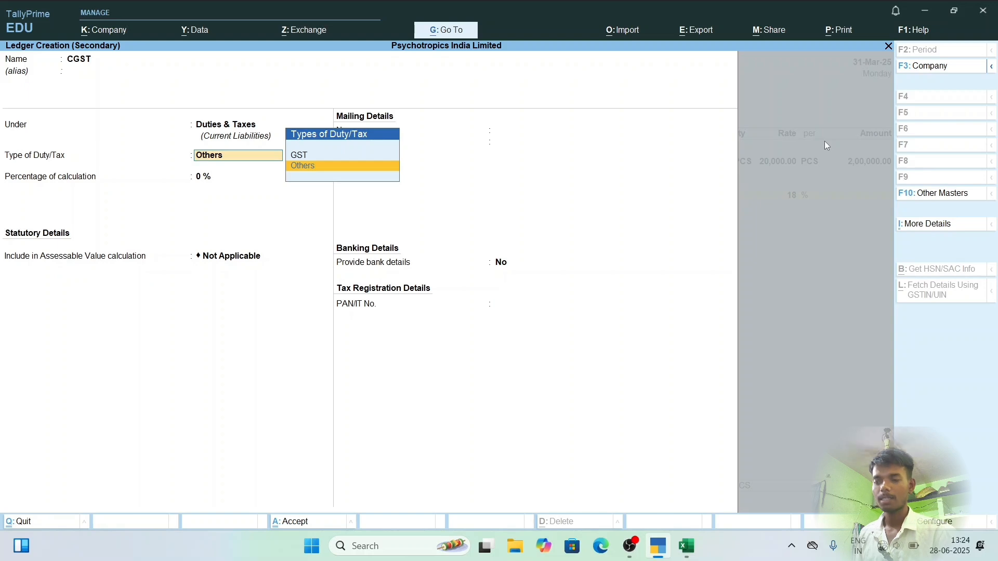
- Set the CGST ledger's type of duty/tax to GST and its tax type to CGST
key("Up")
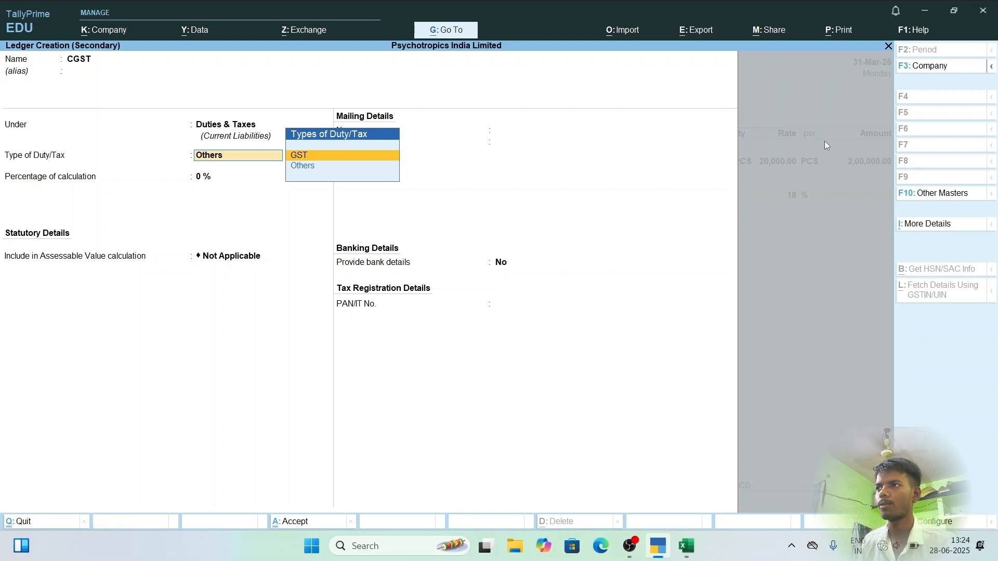
key("Return")
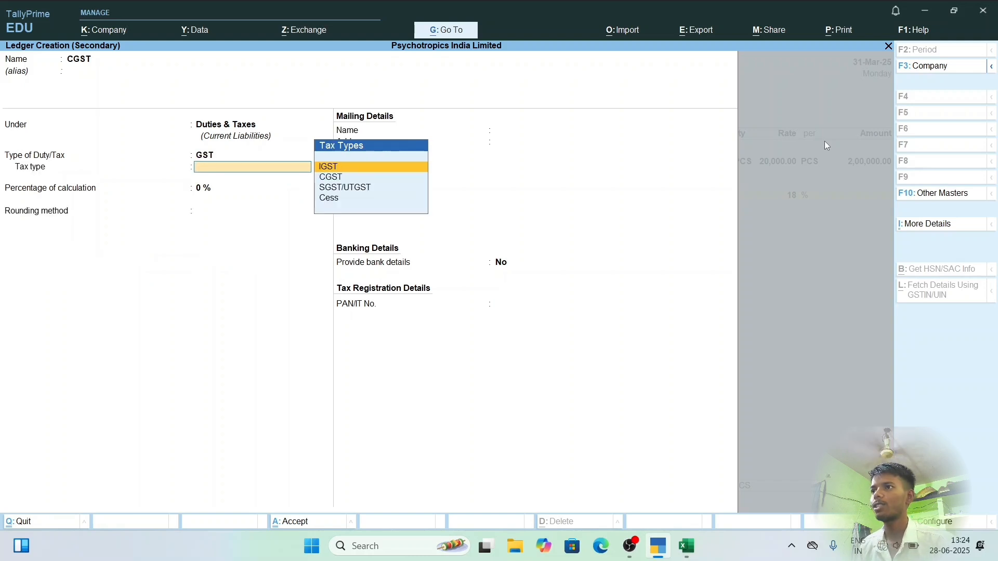
key("Down")
key("Return")
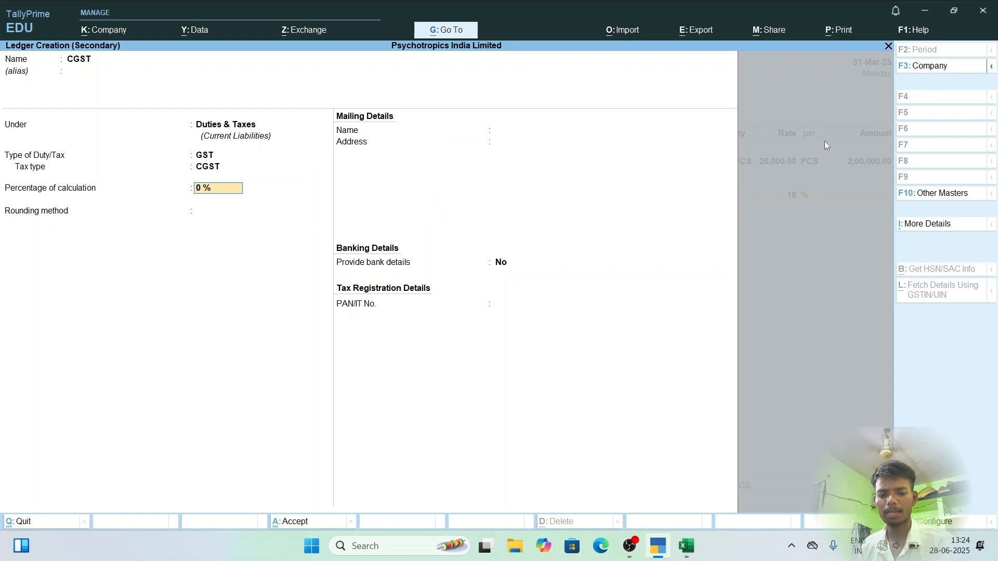
- Set the percentage of calculation to 9%, keep the rounding method Not Applicable and save the CGST ledger
type("9")
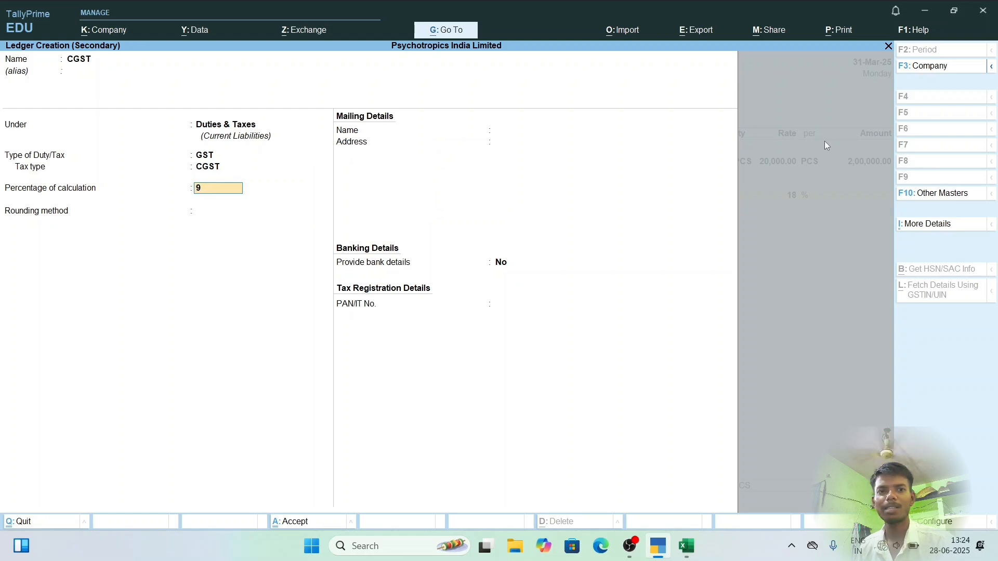
key("Return")
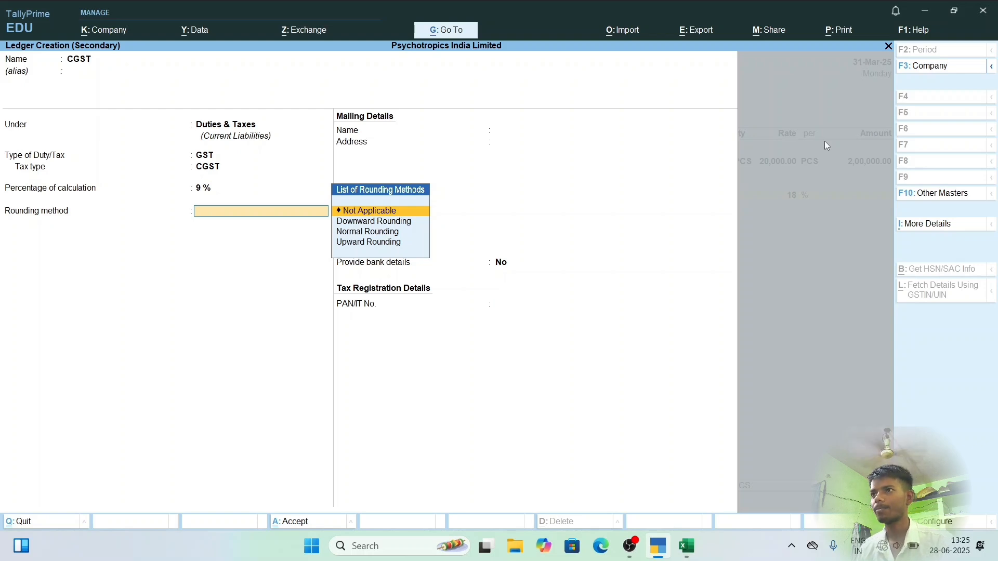
key("Return")
key("Return")
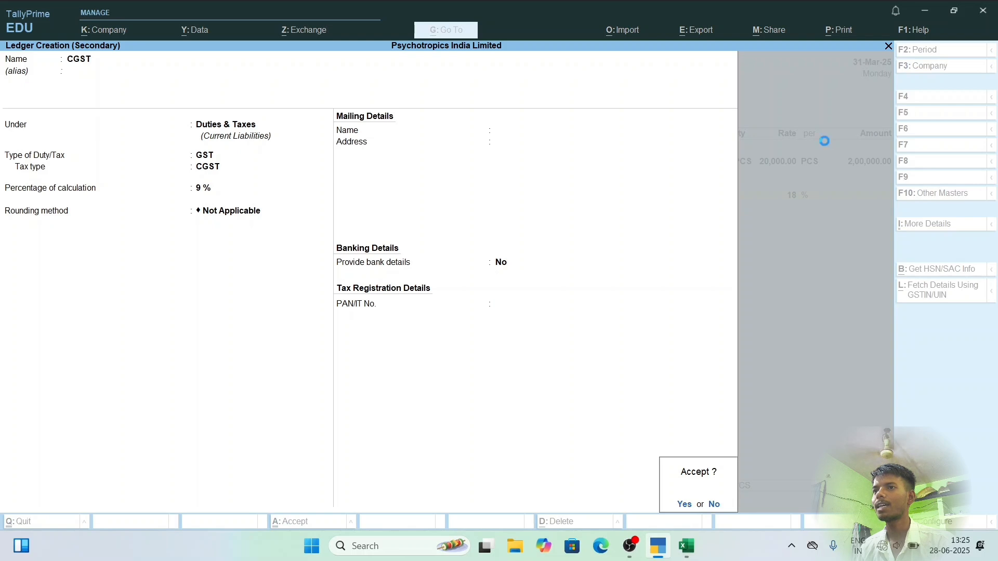
key("Return")
key("Return")
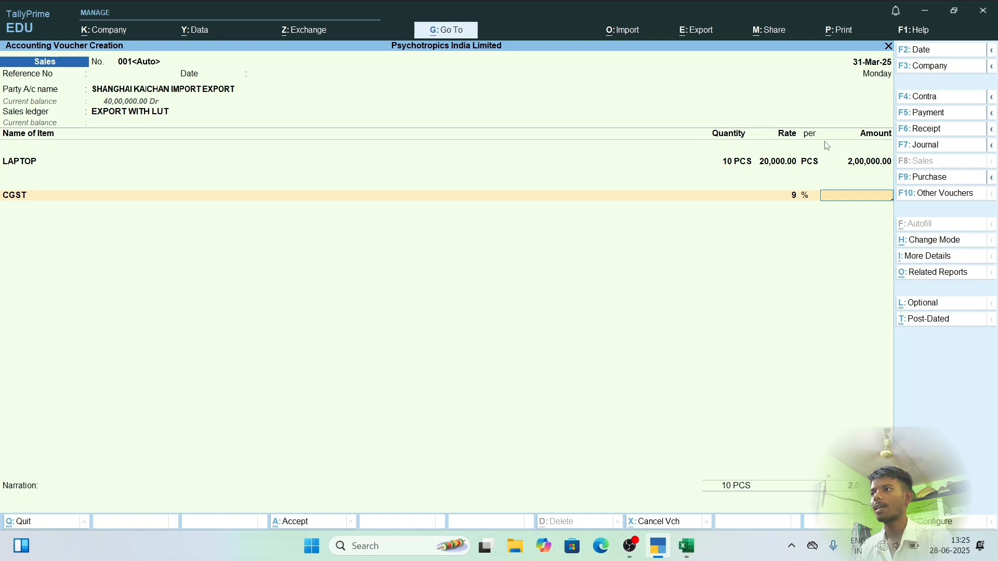
- Replace the CGST line in the voucher with End of List and try to save the voucher with a blank narration
key("BackSpace")
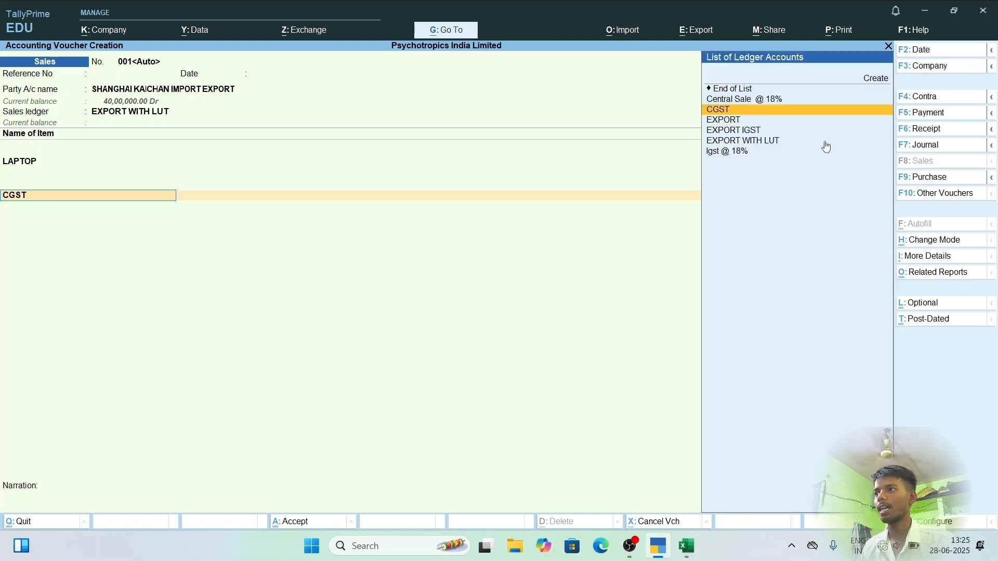
key("Up")
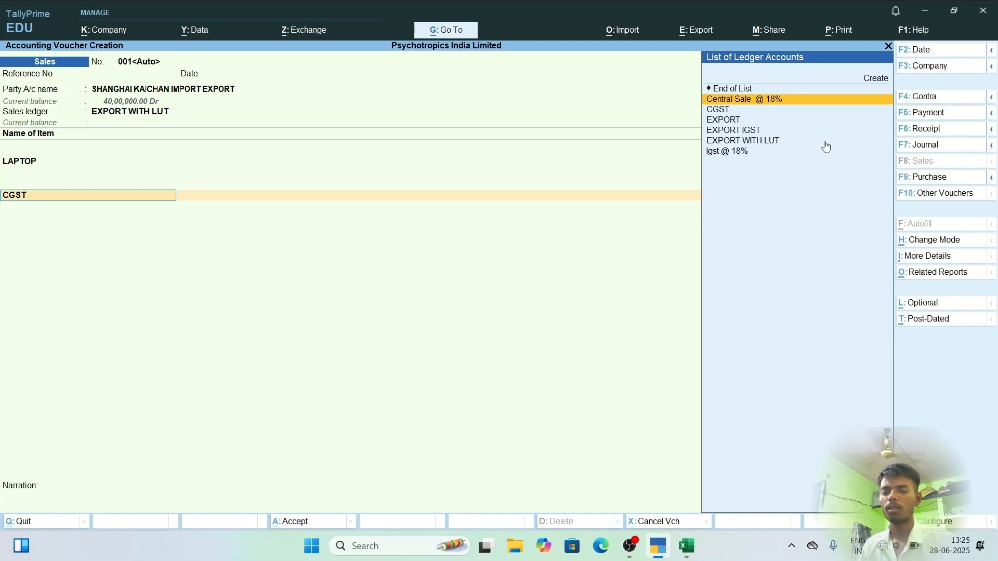
key("Up")
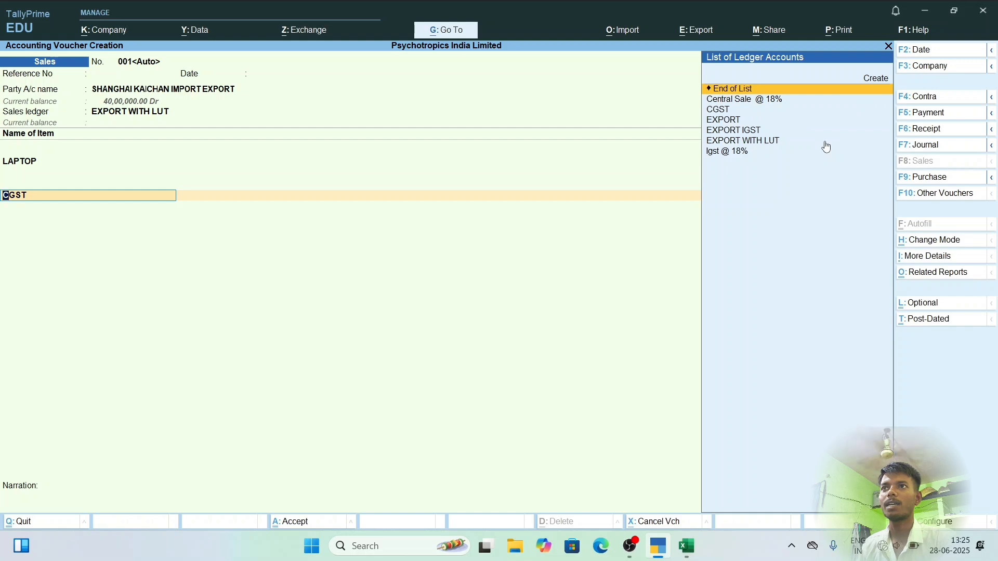
left_click(725, 89)
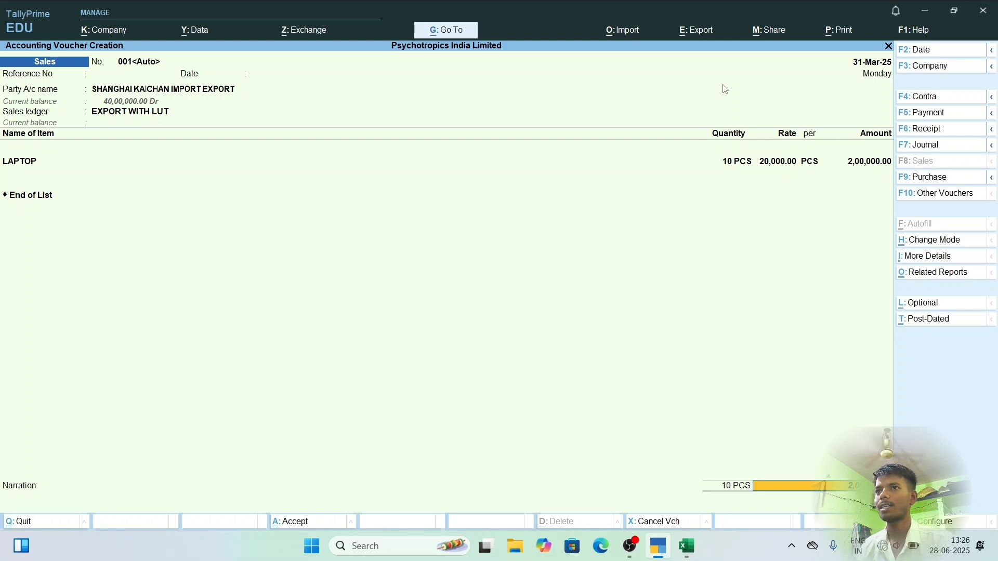
key("Return")
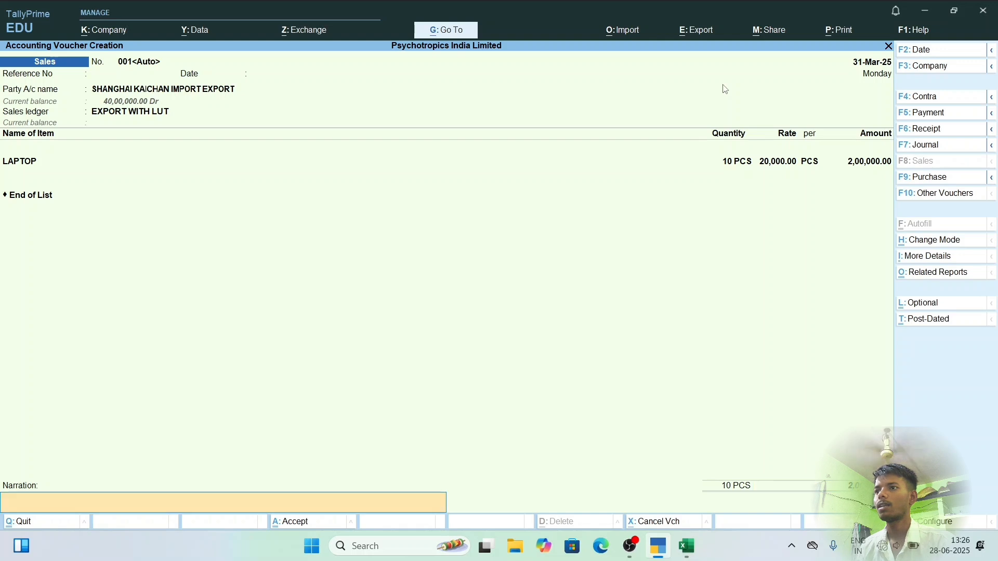
key("Return")
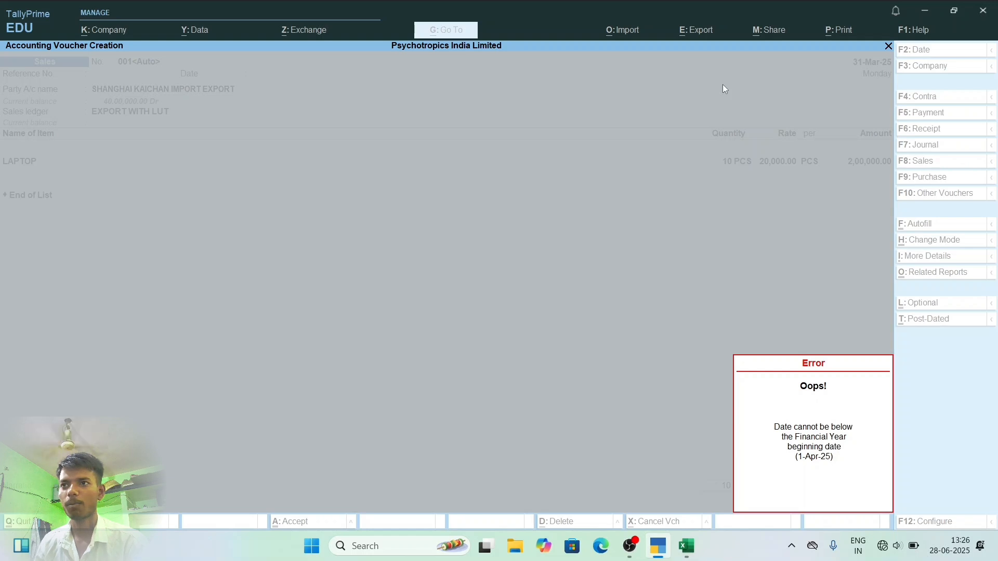
- Quit the sales voucher without saving and return to the Gateway of Tally
key("Escape")
key("Escape")
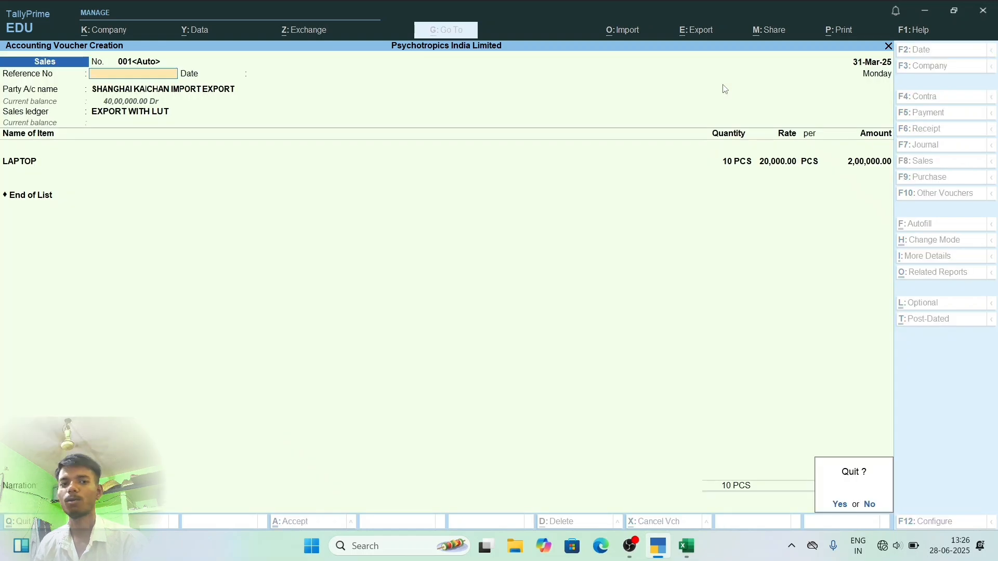
key("y")
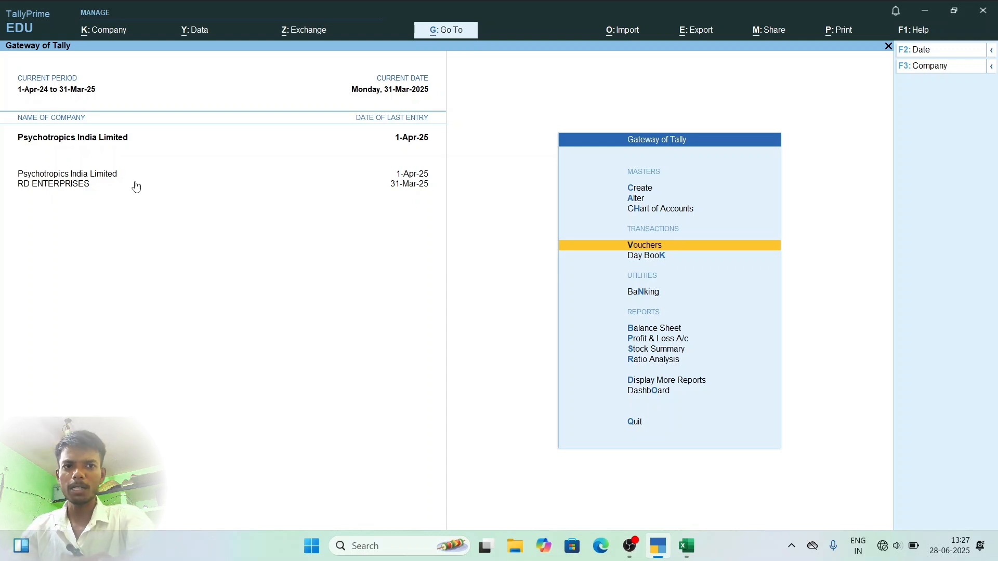
- Change the current accounting period to run from 1-4-2025 to 31-3-2026
left_click(55, 94)
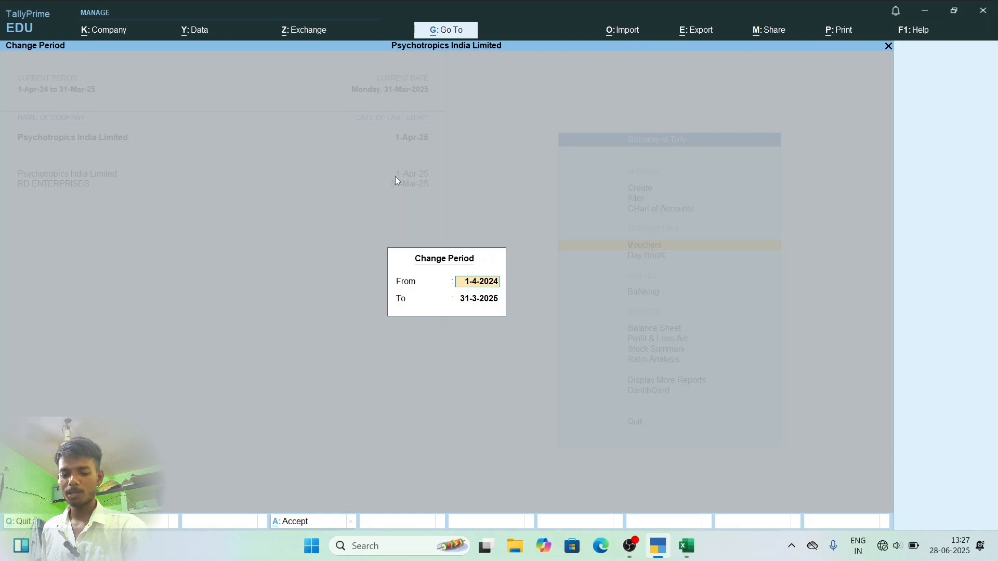
type("1.4")
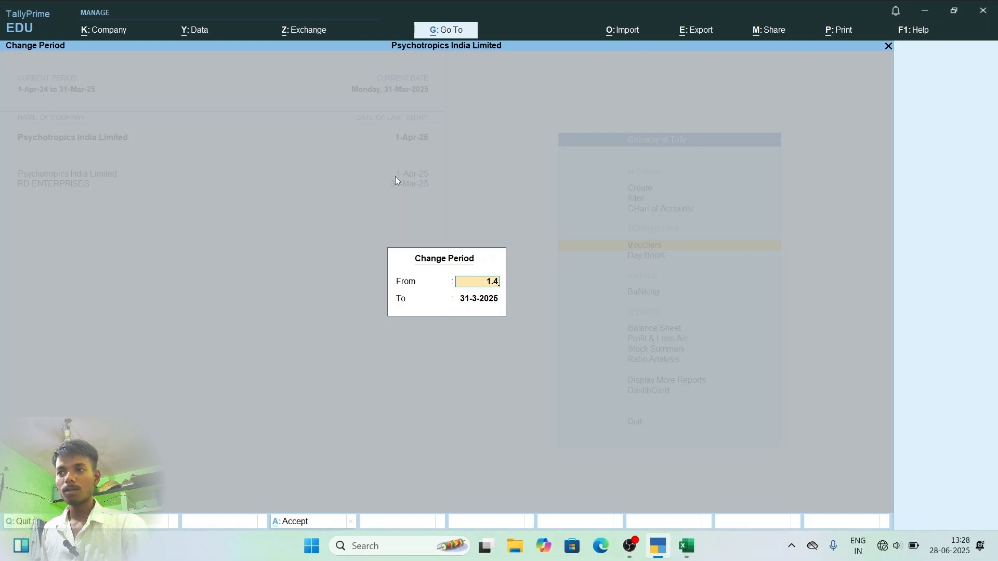
type("2025")
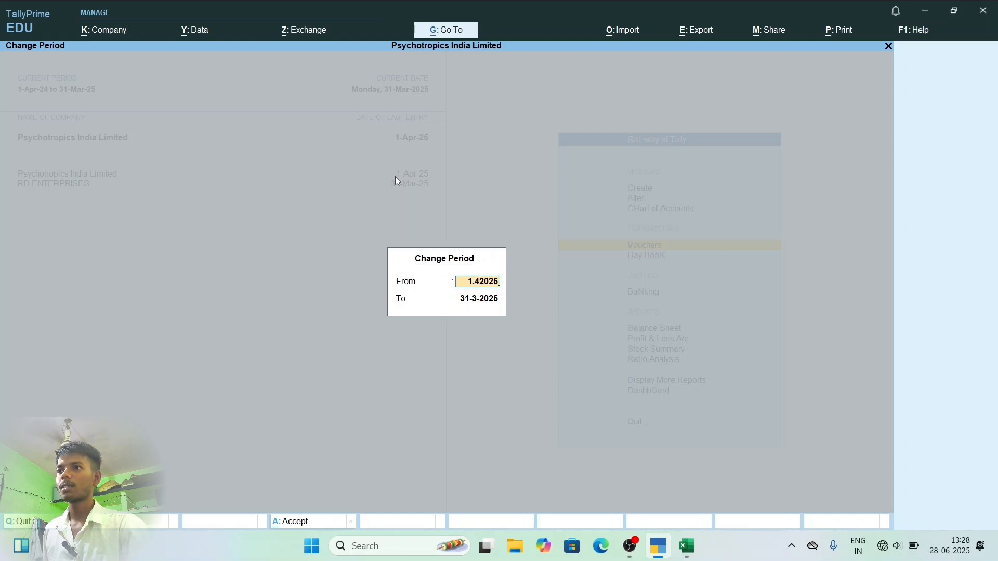
key("BackSpace")
key("BackSpace")
key("BackSpace")
key("BackSpace")
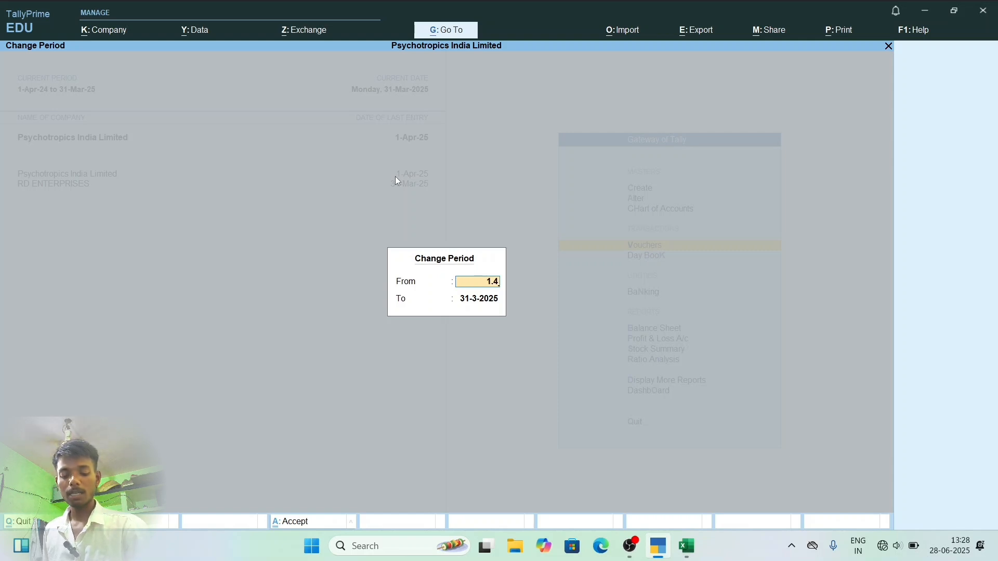
type(".205")
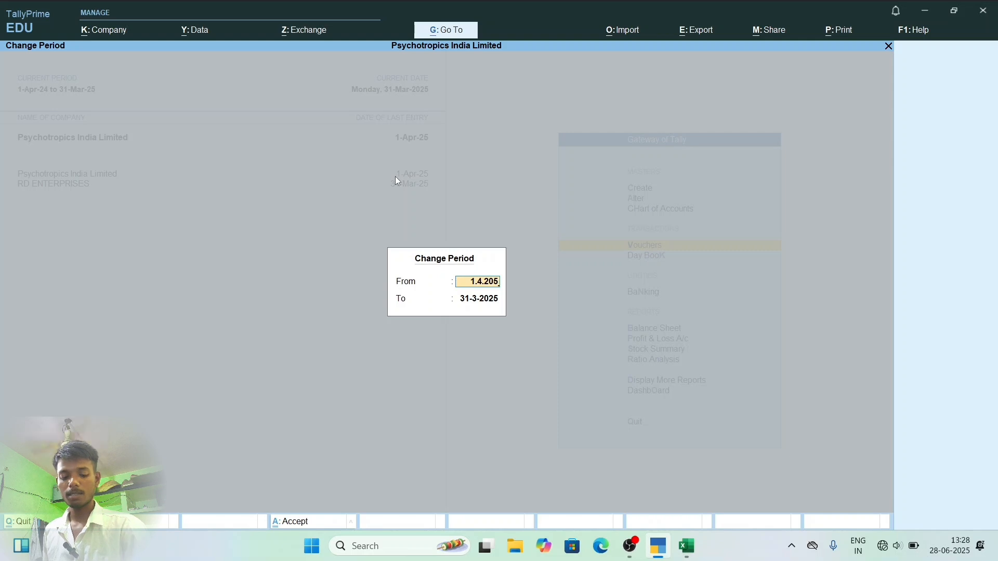
key("BackSpace")
type("25")
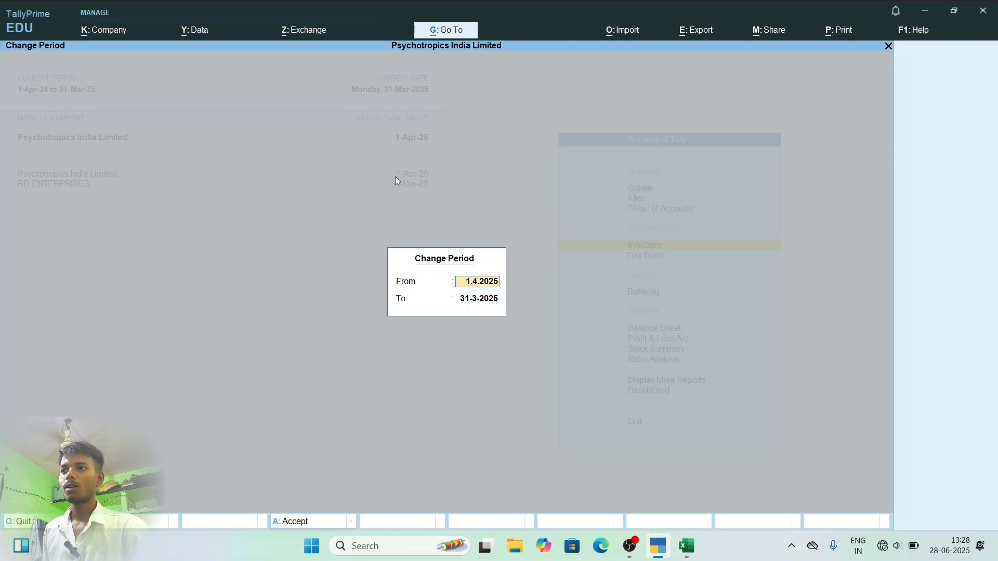
key("Return")
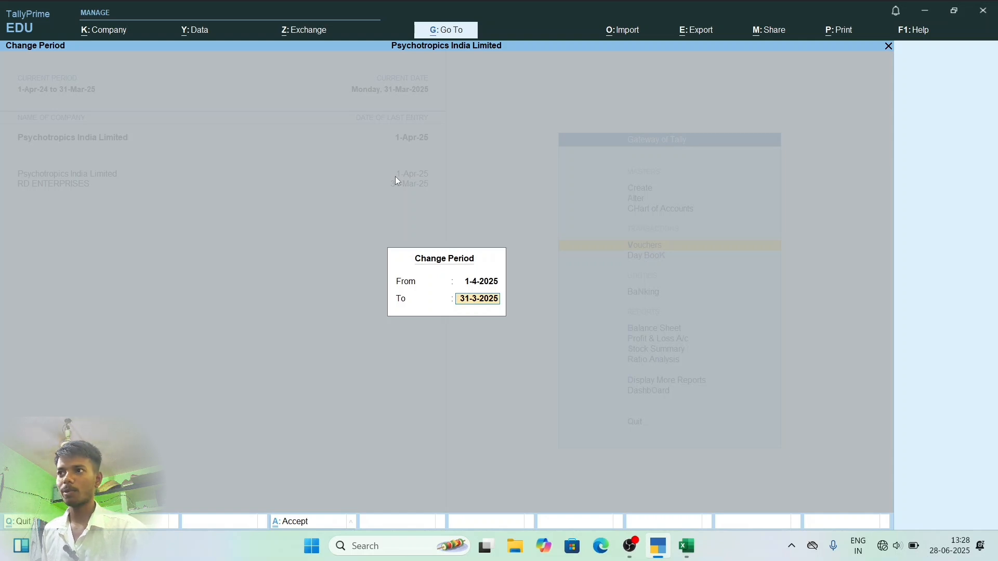
type("3")
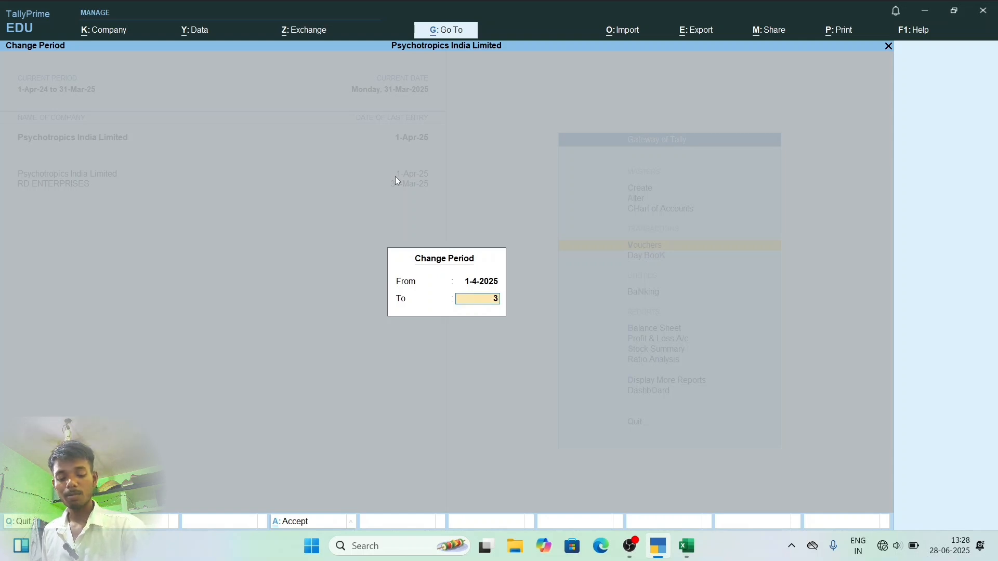
type("1.3.20")
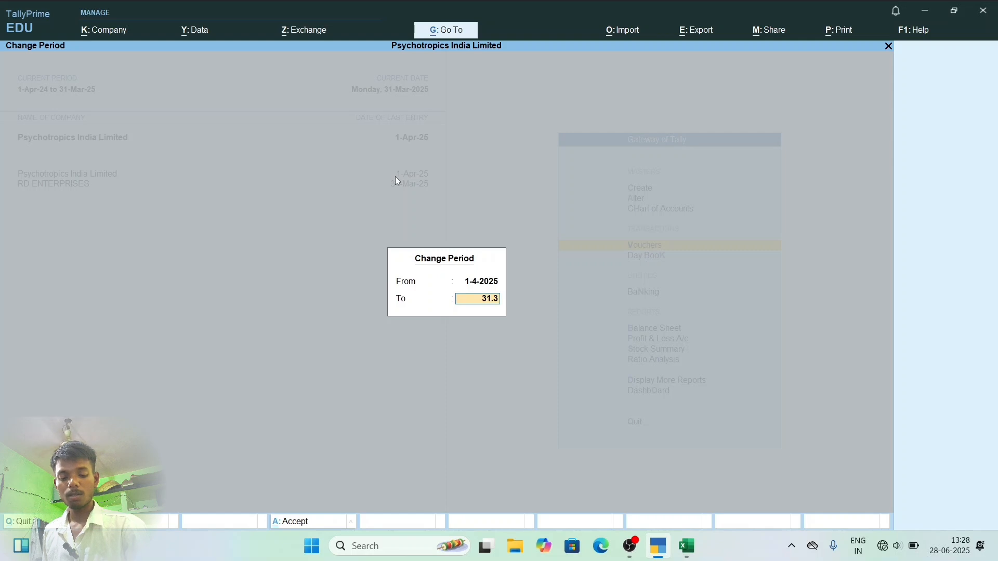
type("25")
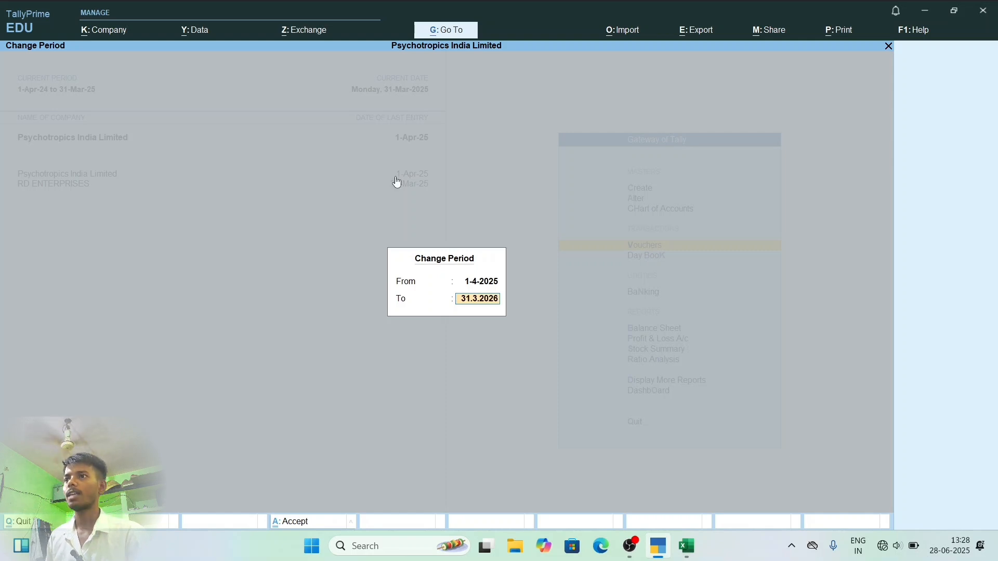
key("Return")
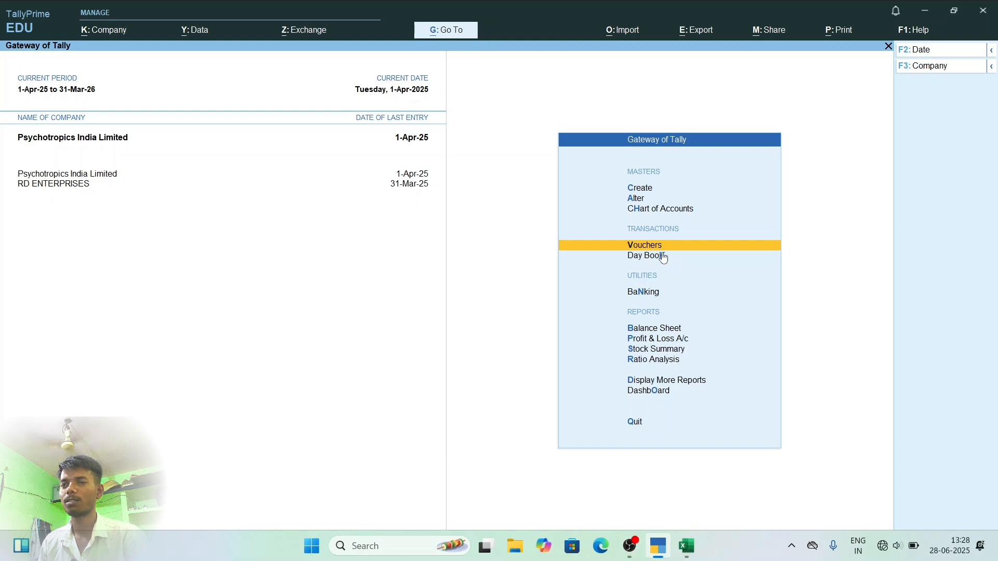
- Start a new sales voucher for the party SHANGHAI KAICHAN IMPORT EXPORT and accept its dispatch and party details as they are
key("Return")
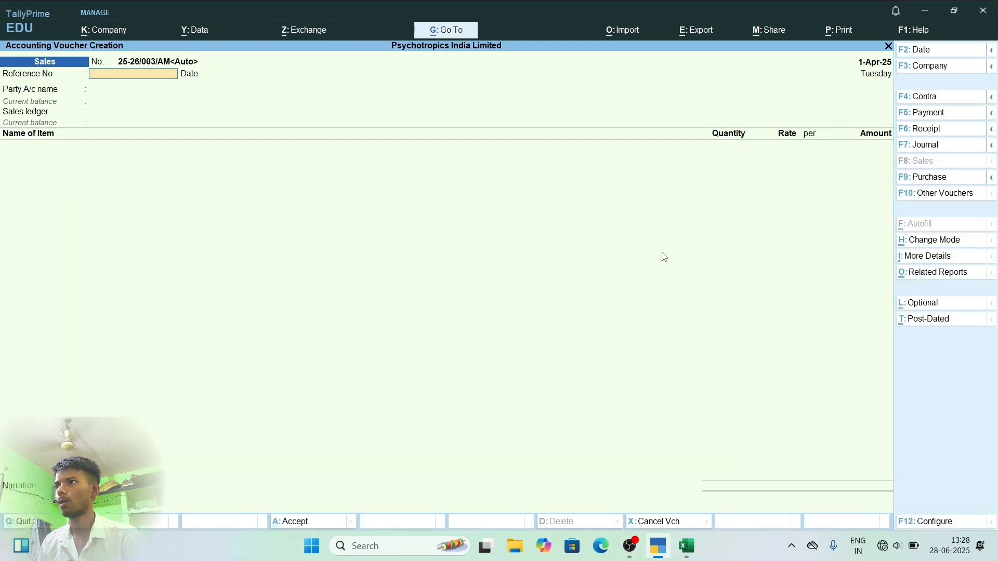
key("Return")
key("Return")
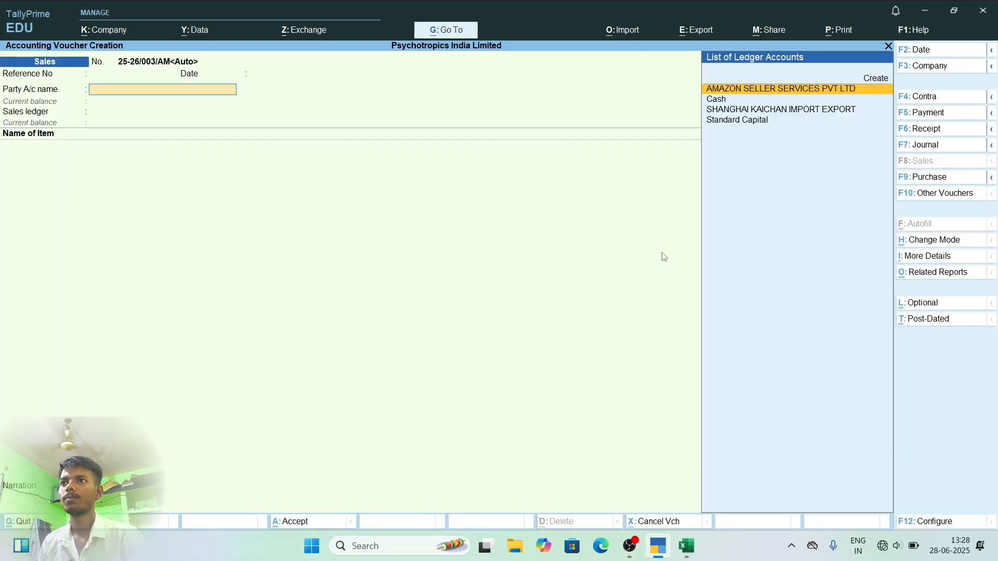
key("Down")
key("Down")
key("Return")
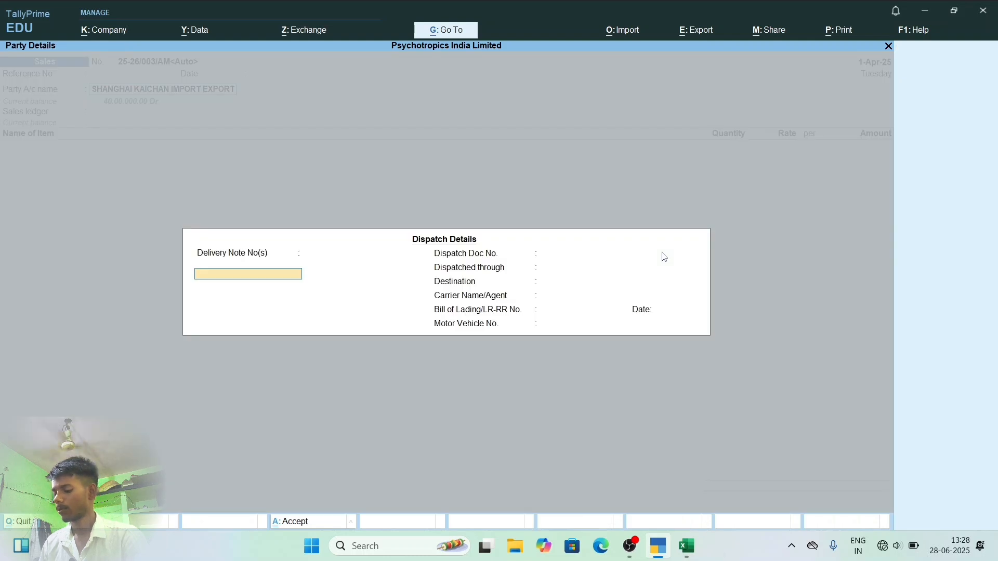
key("ctrl+a")
key("ctrl+a")
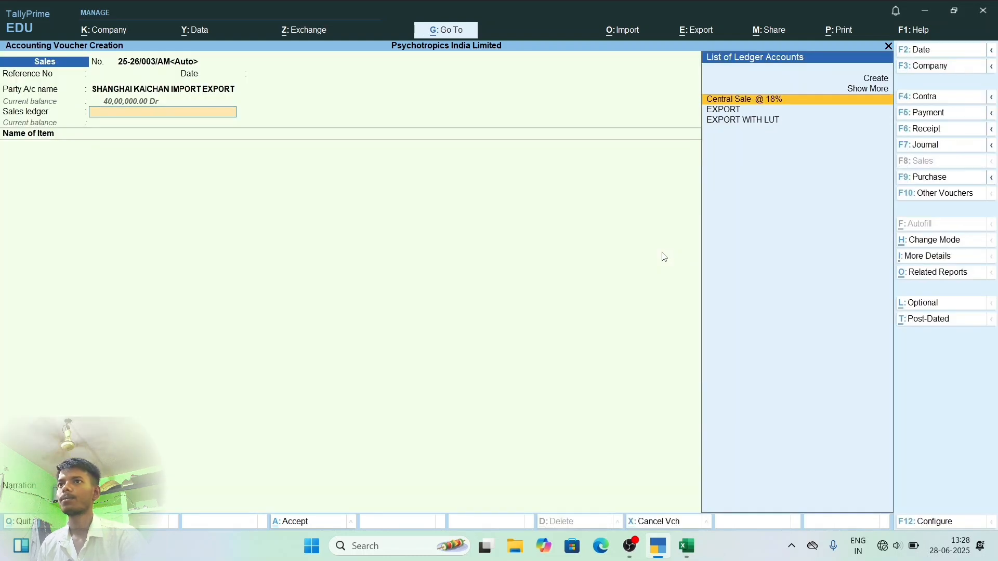
- Set the voucher's sales ledger to EXPORT WITH LUT
key("Down")
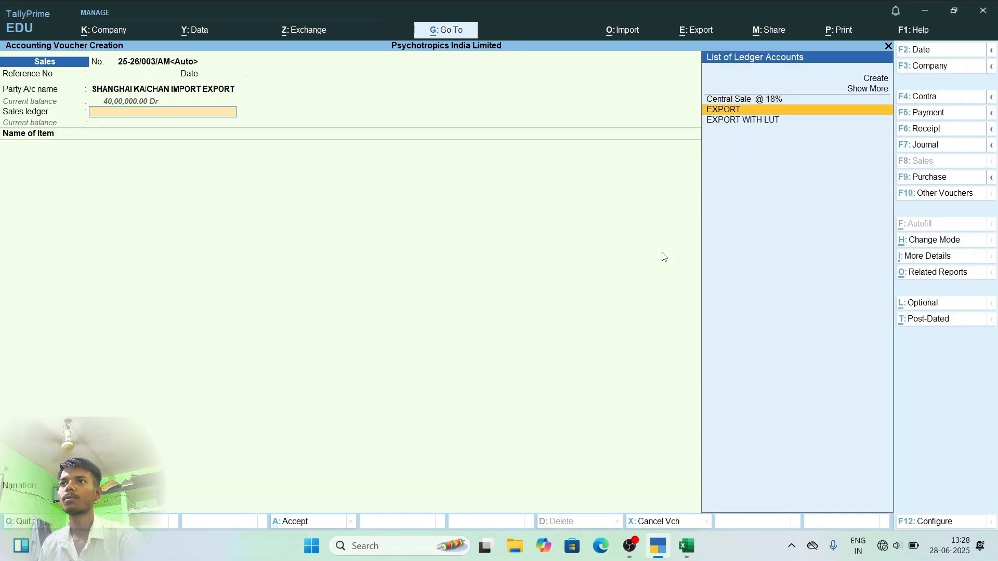
key("Up")
key("Down")
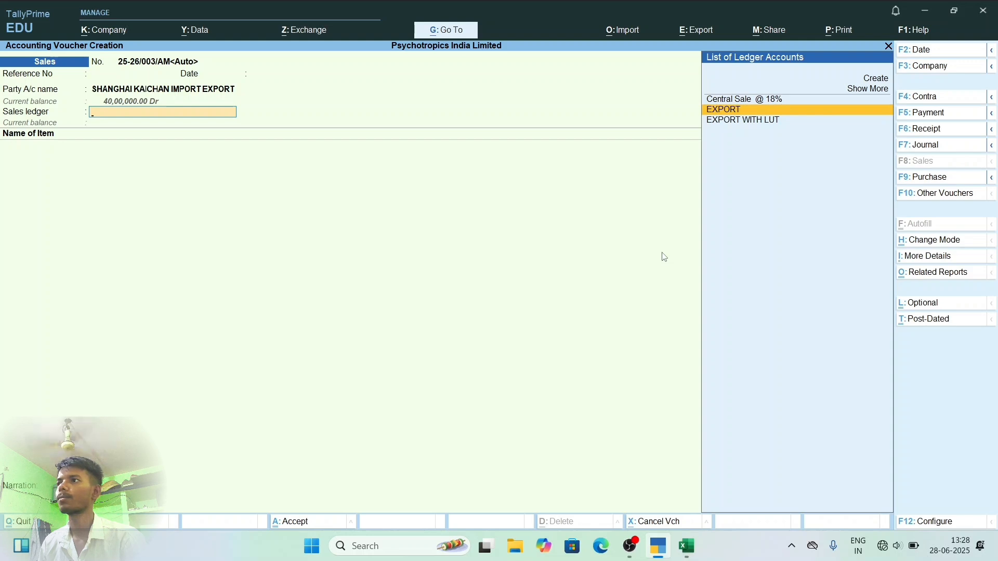
key("Down")
key("Return")
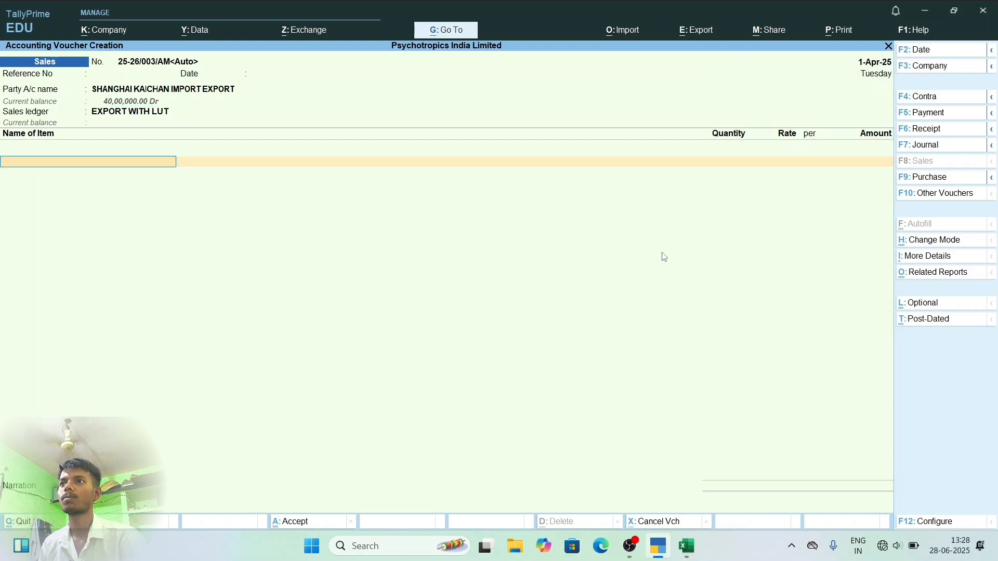
- Add the item LAPTOP without a description, with quantity 20 PCS at a rate of 20,000.00 per PCS
key("Down")
key("Return")
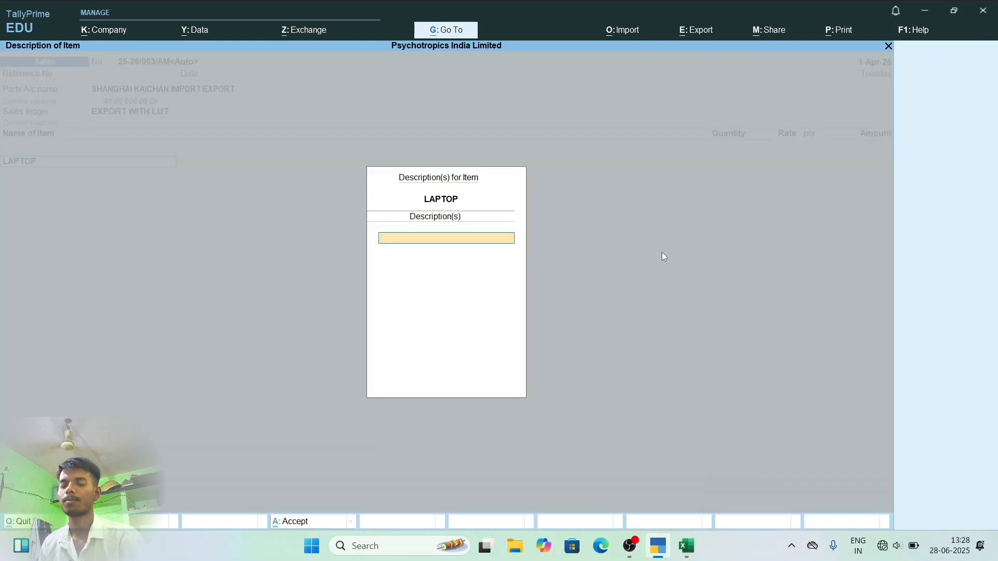
key("Return")
type("20")
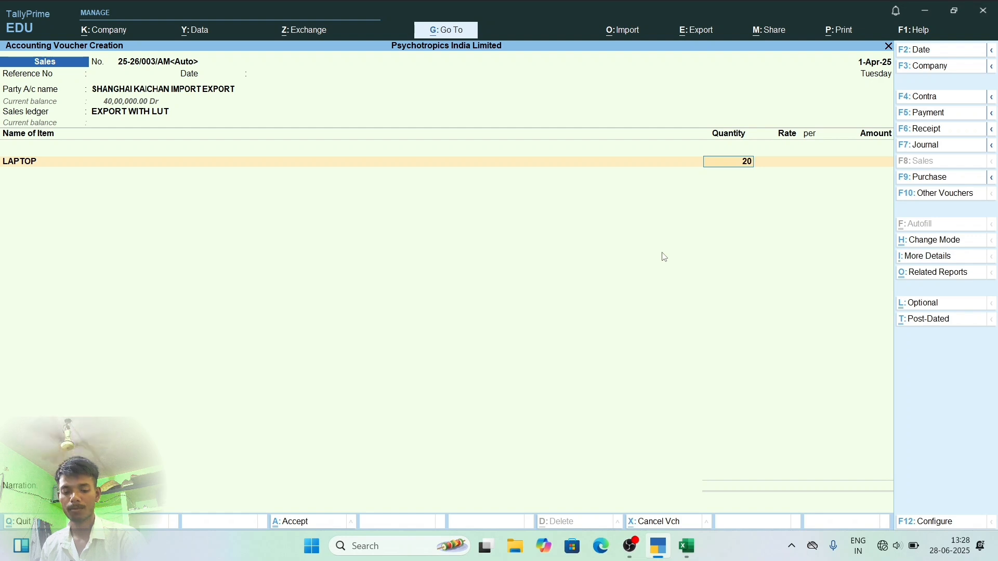
key("Return")
key("Return")
key("Return")
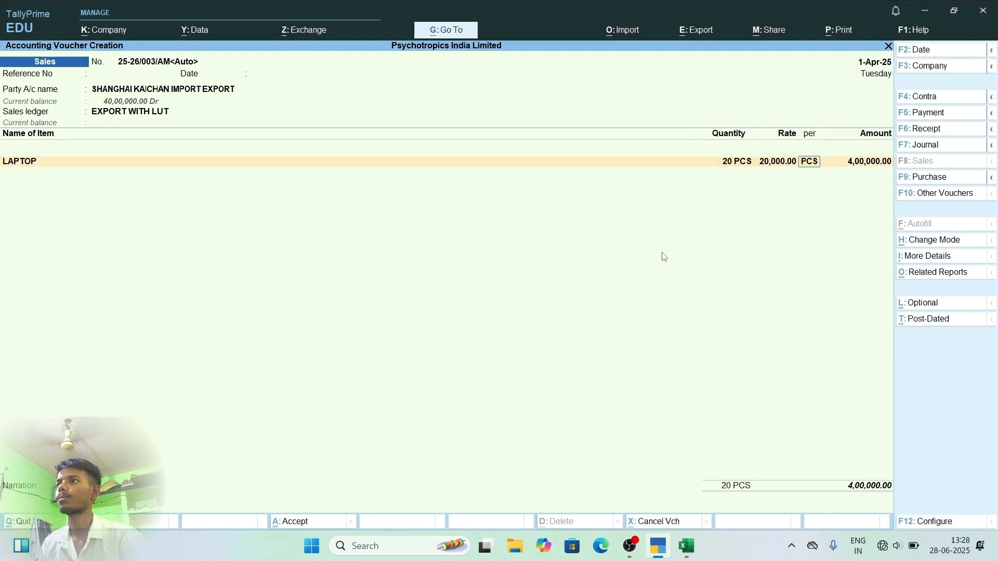
key("Return")
key("Return")
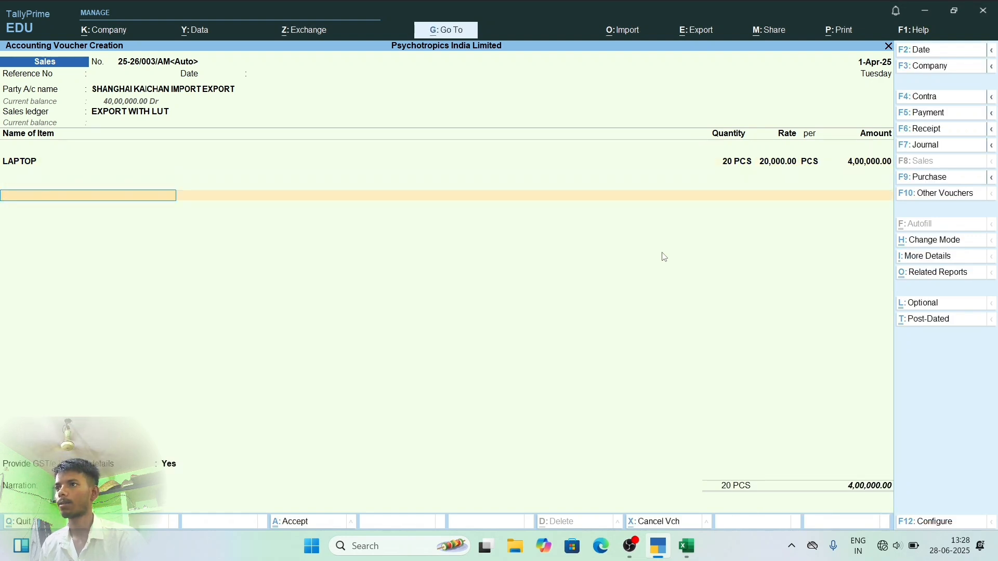
- End the item list, keep the GST/e-Way Bill details option at Yes and accept the Exports - LUT/Bond details with the shipping fields blank
key("Return")
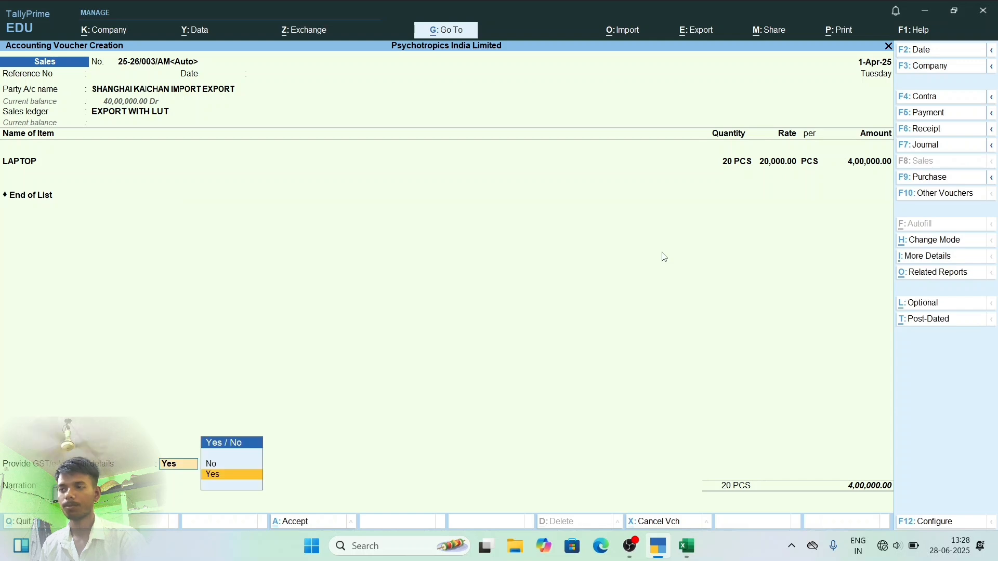
key("Return")
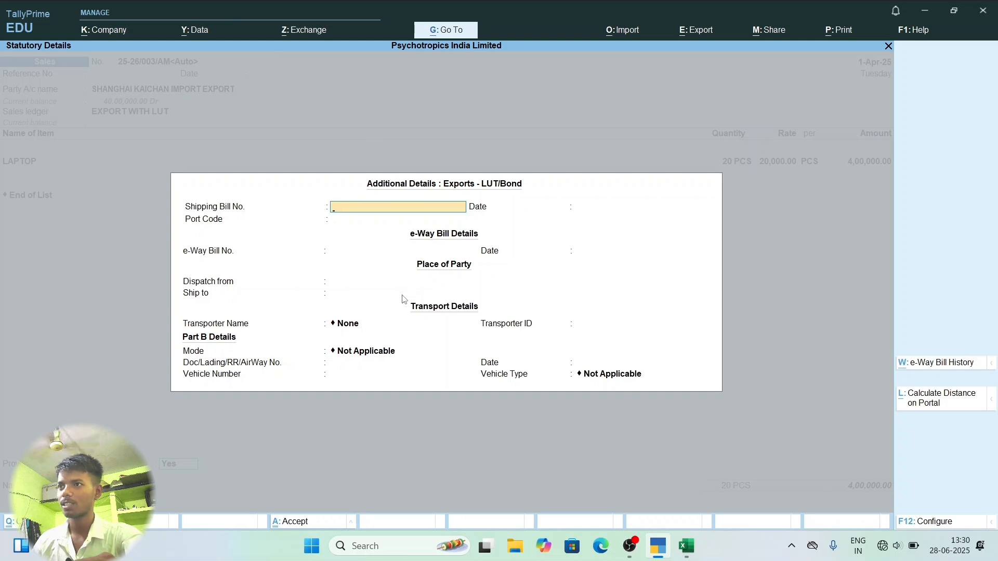
key("ctrl+a")
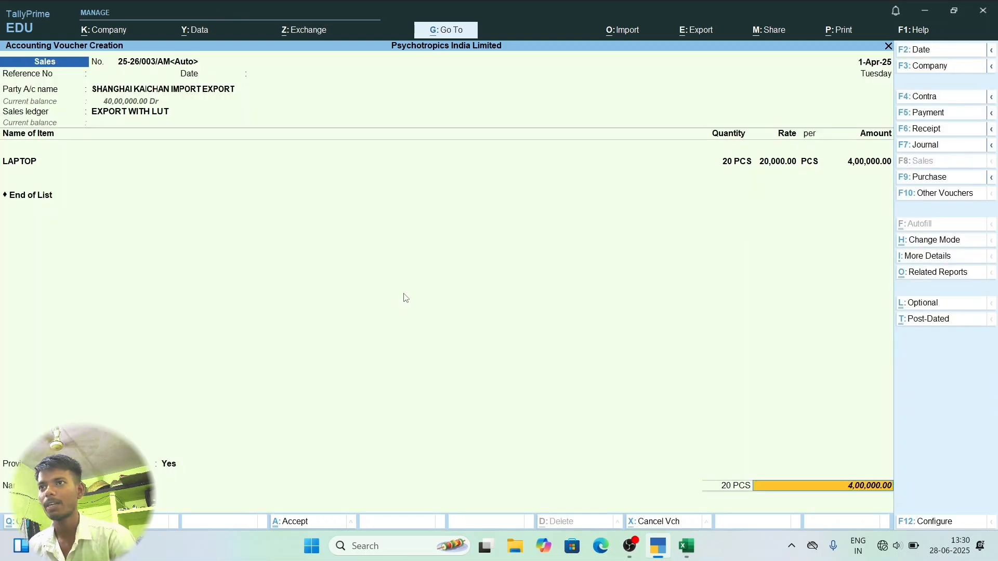
- Save the sales voucher with a blank narration, agree to send its details for e-Way Bill generation and dismiss the messages
key("Return")
key("Return")
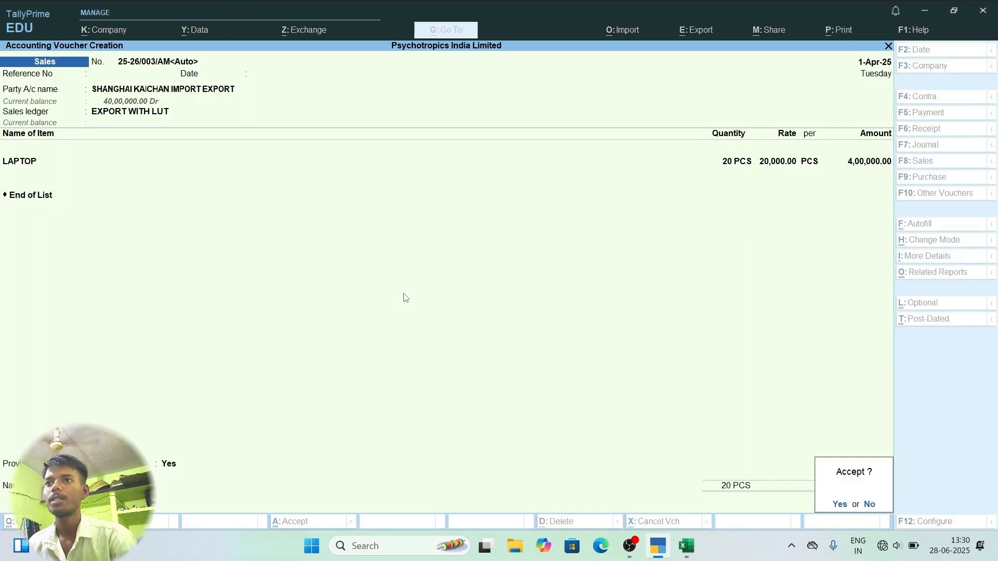
key("Return")
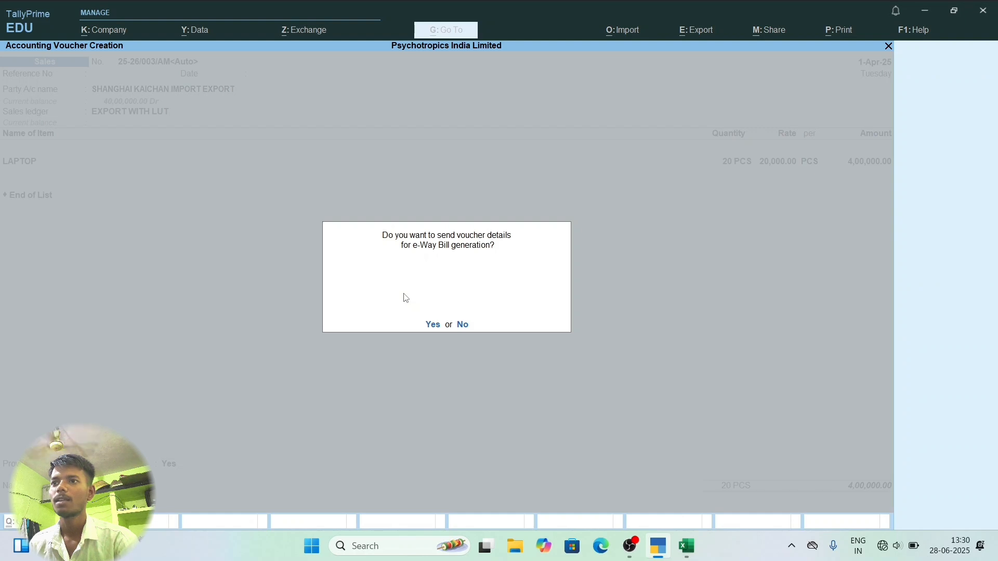
key("Return")
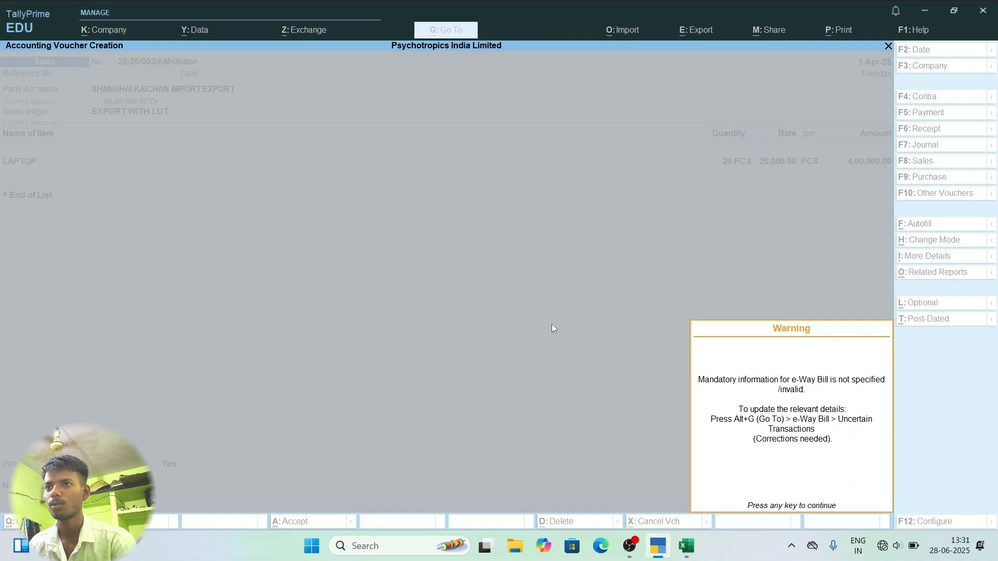
key("Return")
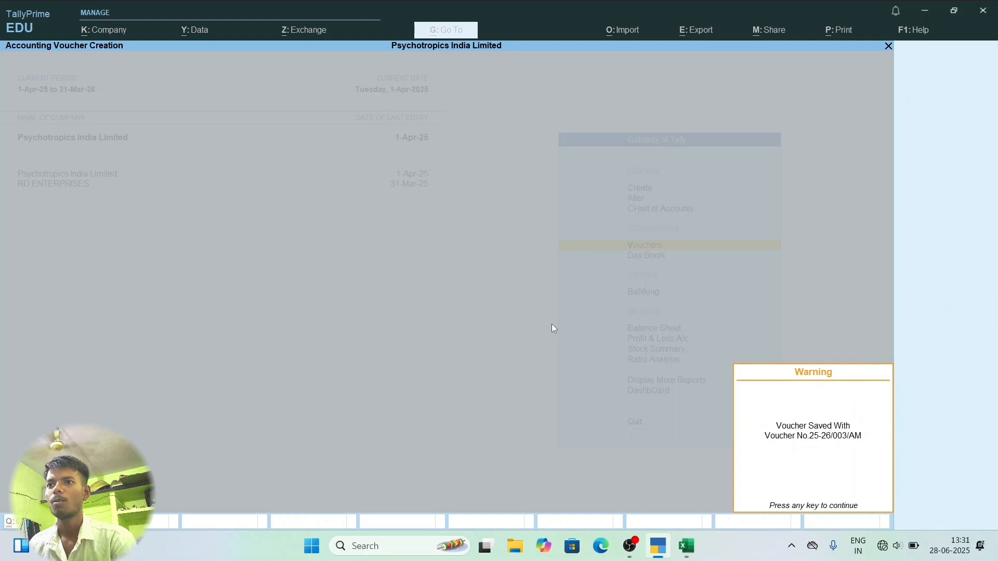
key("Return")
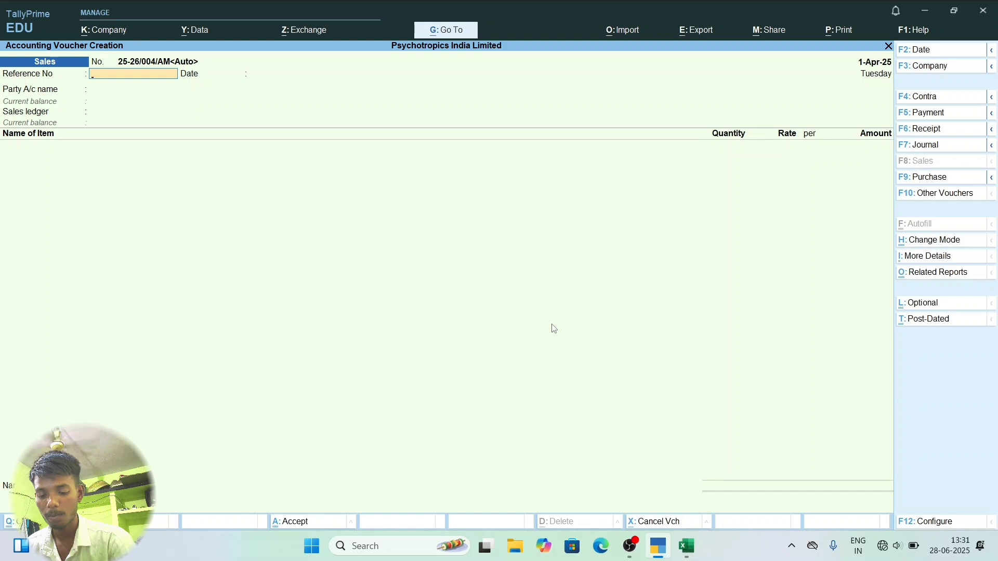
- Reopen the saved LUT export voucher, preview its tax invoice enlarged and check the header, item line and IGST summary
key("Page_Up")
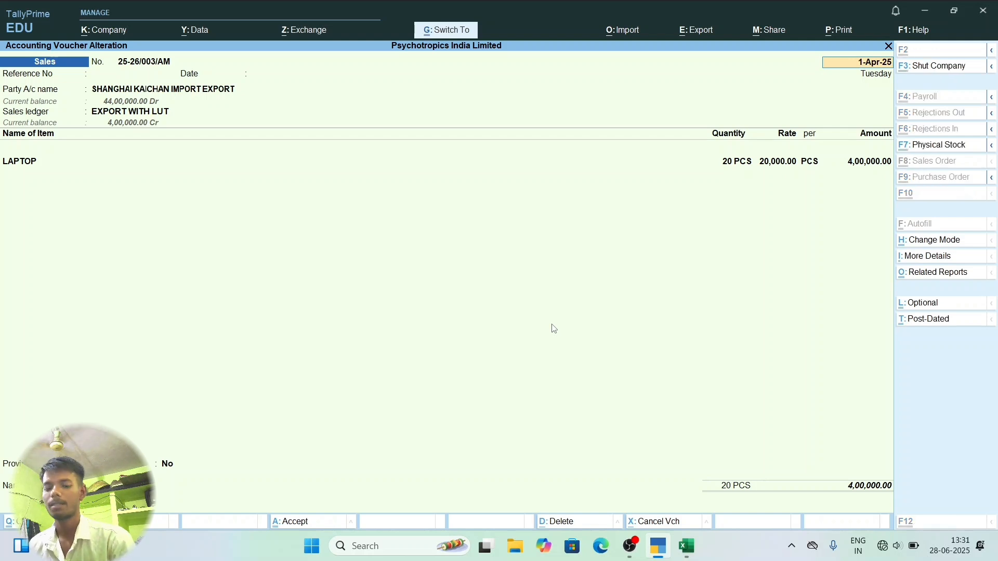
key("alt+p")
key("i")
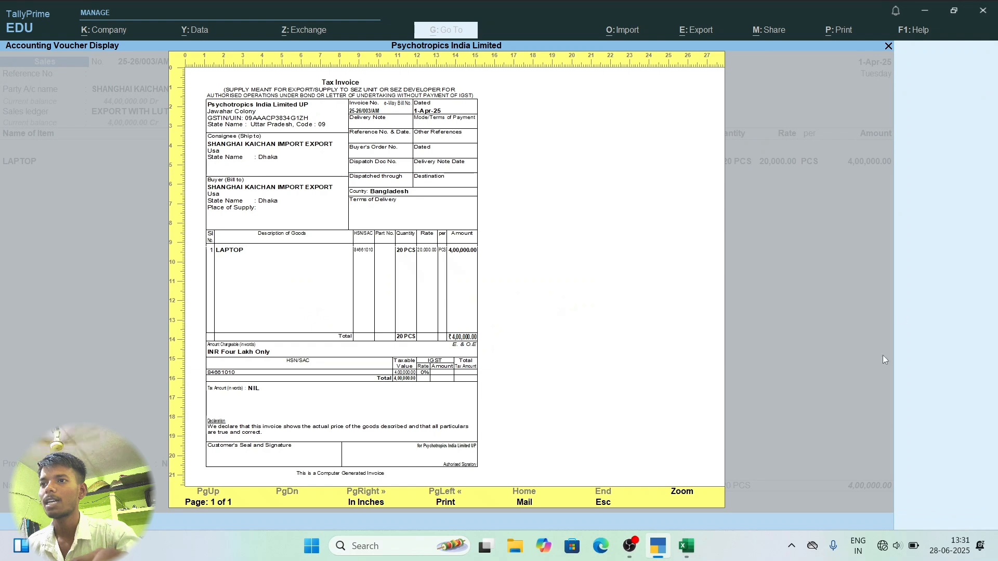
left_click(694, 498)
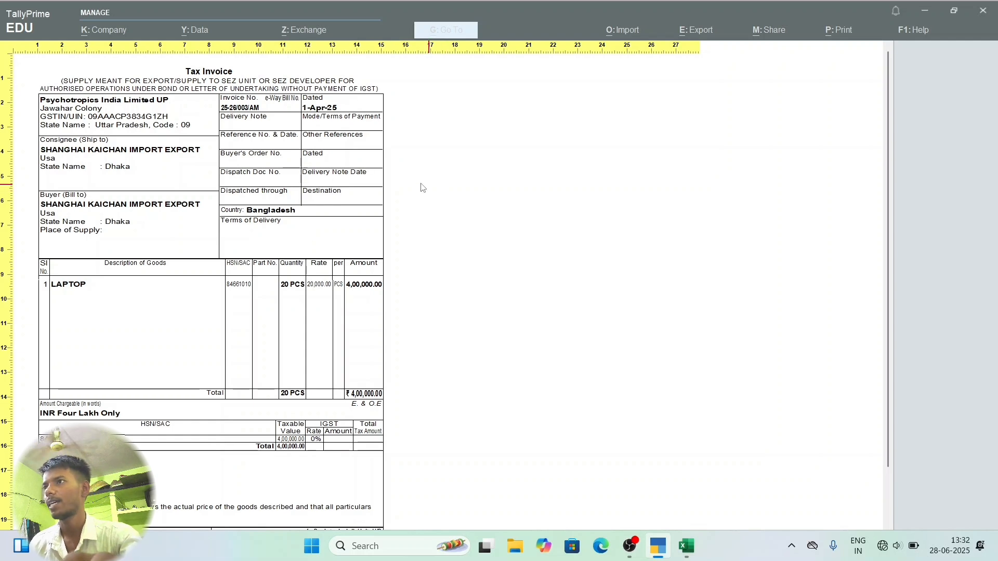
scroll(237, 186, "down", 1)
scroll(192, 226, "down", 3)
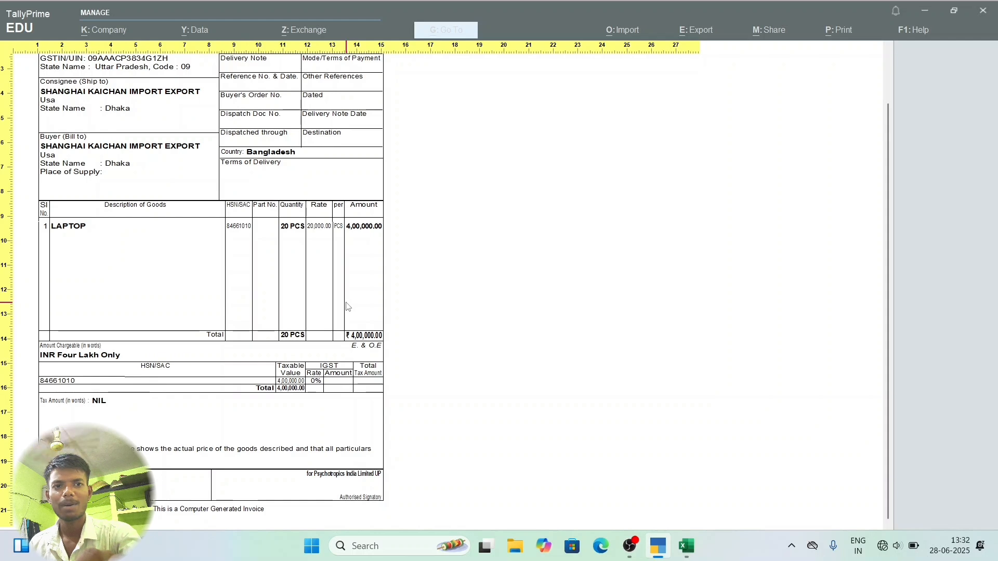
scroll(419, 290, "up", 3)
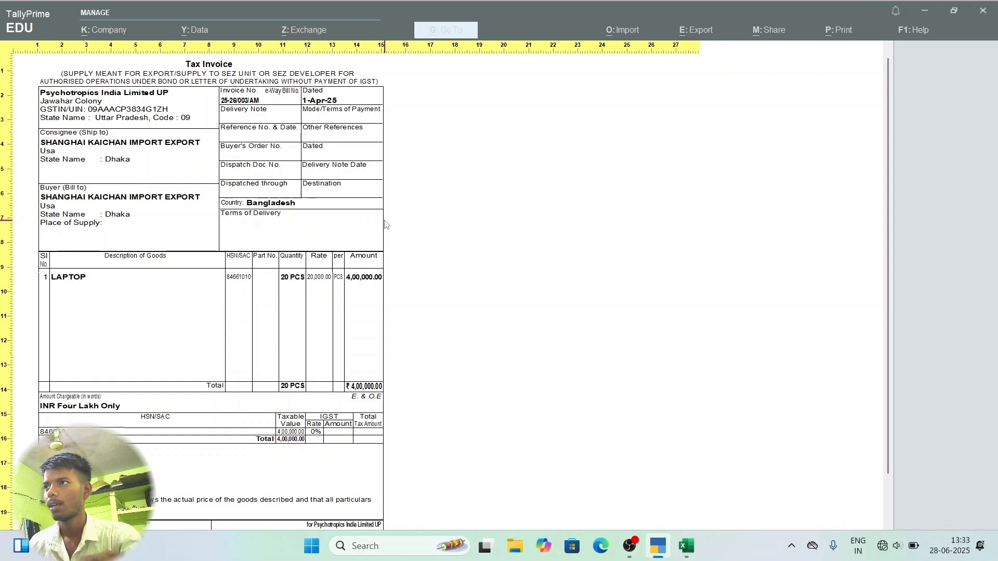
- Close the invoice preview, quit the voucher without saving changes and return to the Gateway of Tally
key("Escape")
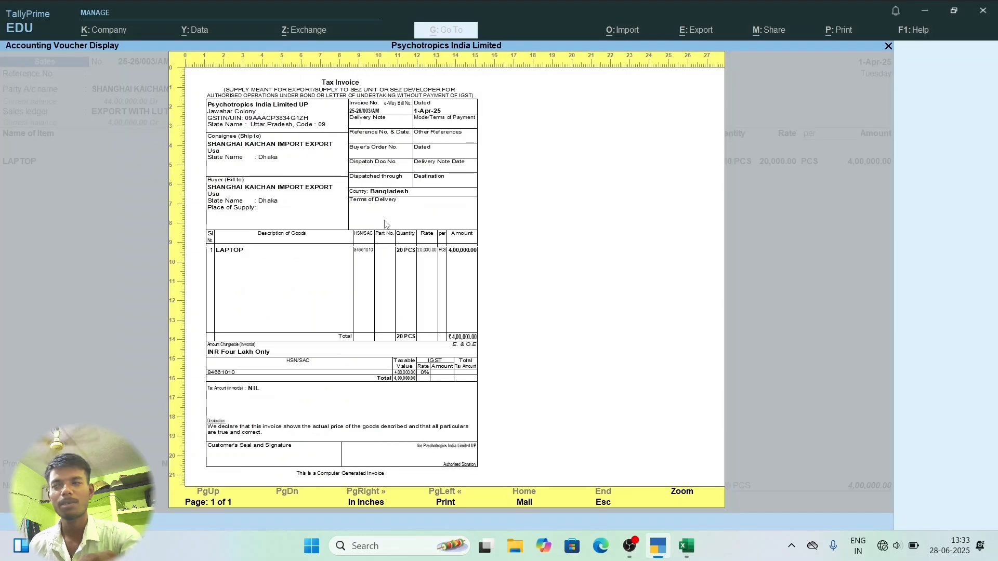
key("Escape")
key("Escape")
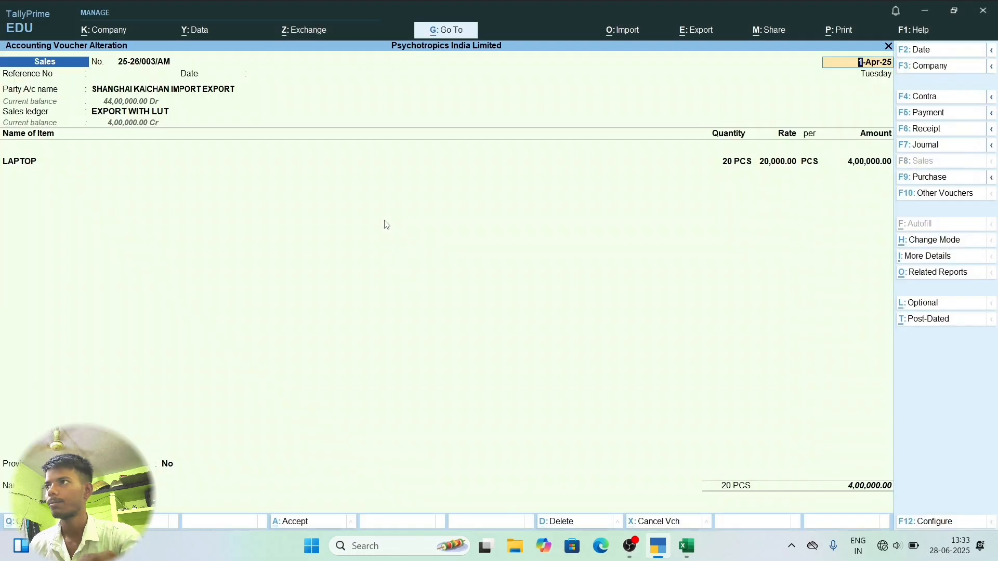
key("BackSpace")
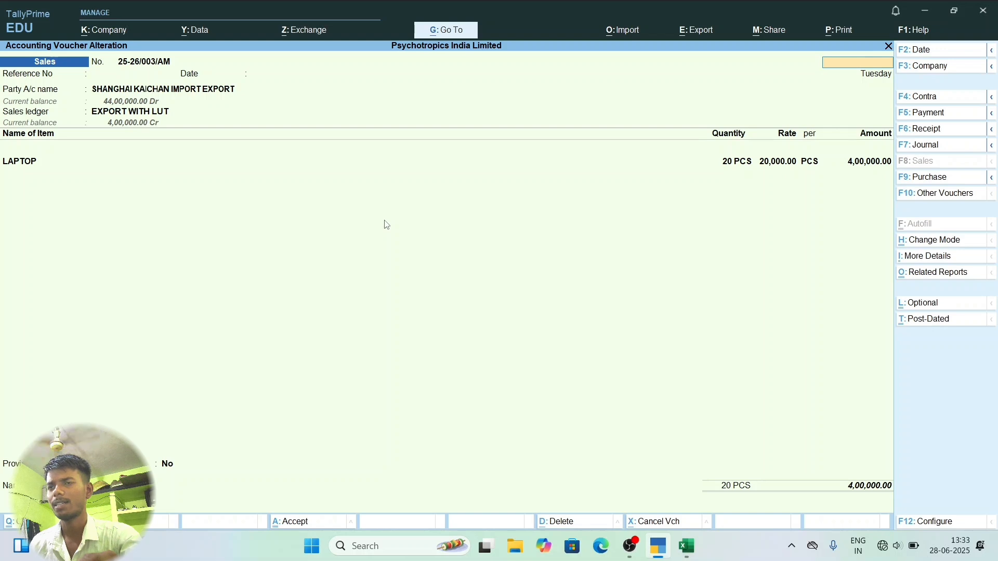
key("Escape")
key("y")
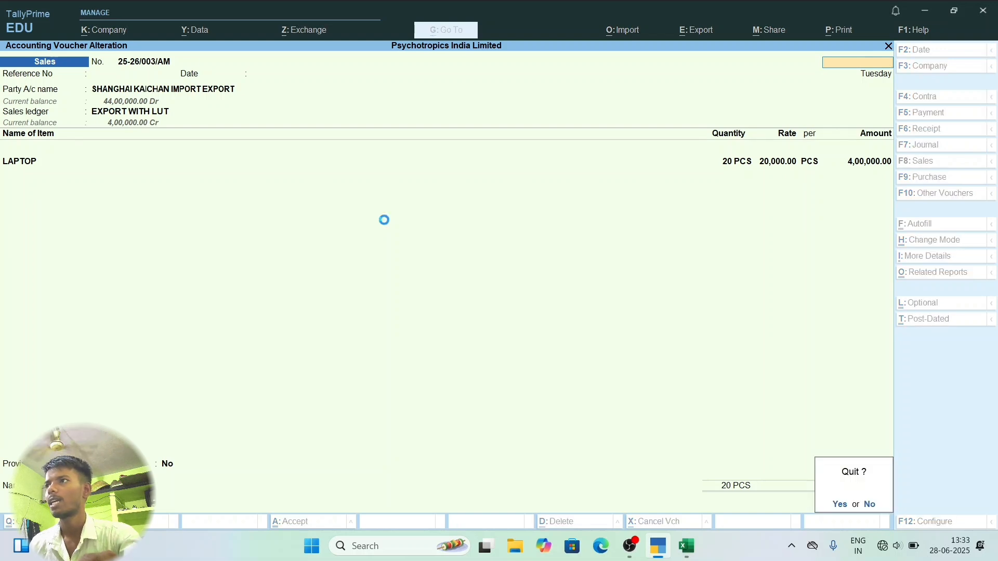
key("Escape")
key("y")
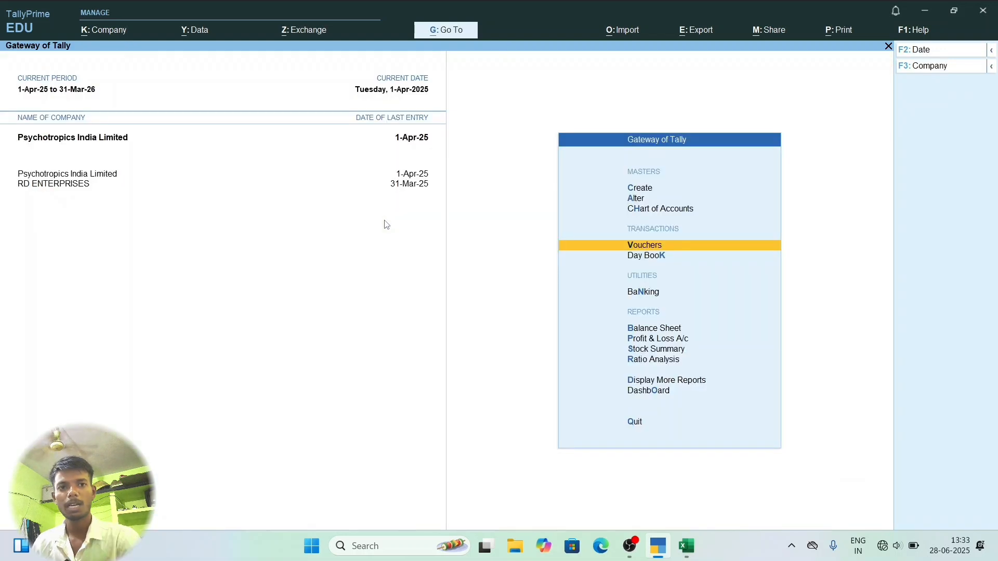